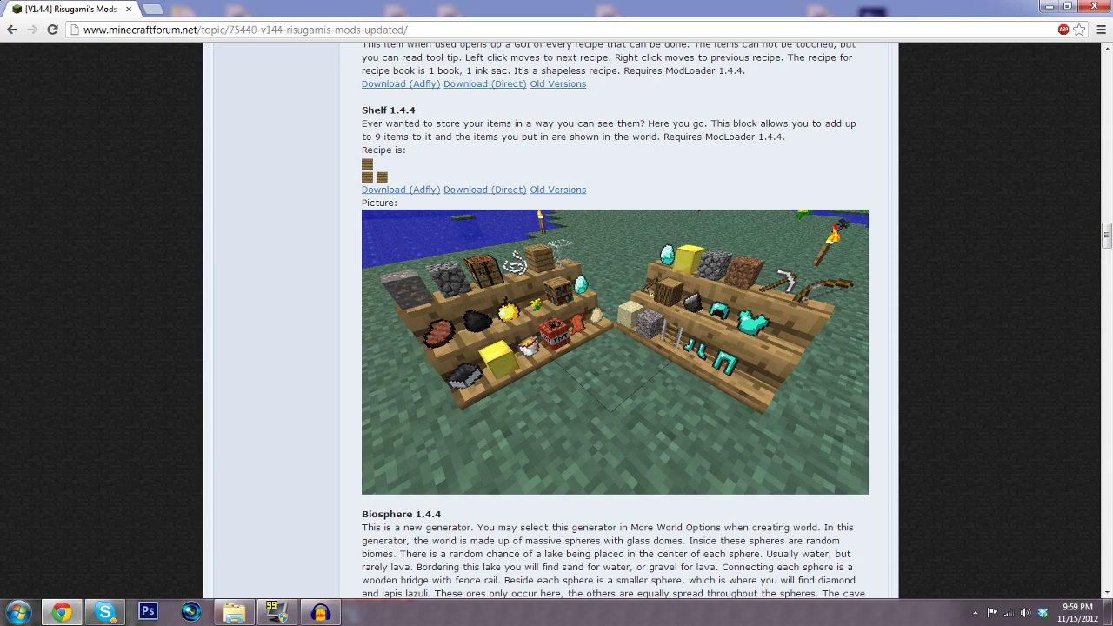
Examine the Shelf 1.4.4 mod's description, crafting recipe and picture on the forum page
left_click_drag(407, 150, 370, 110)
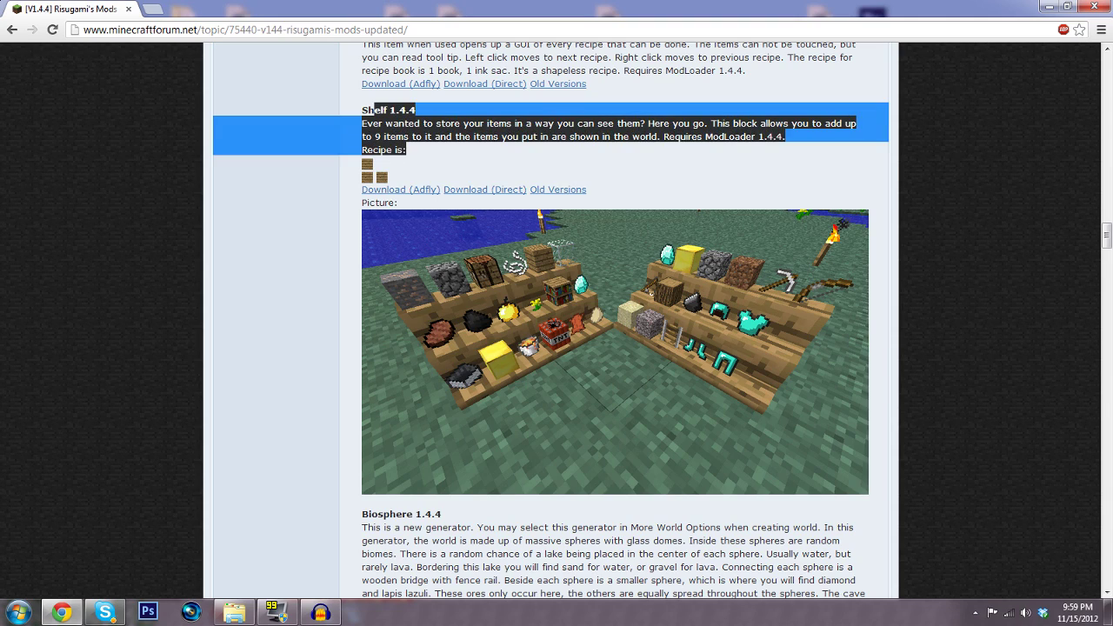
left_click(370, 110)
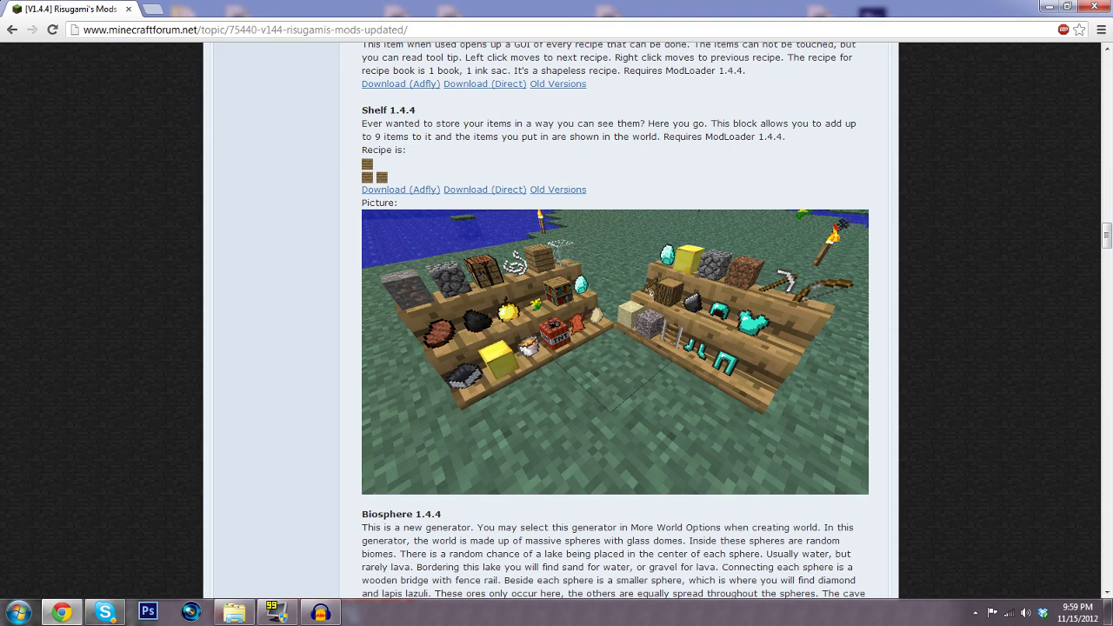
left_click_drag(787, 137, 406, 150)
left_click(406, 149)
scroll(615, 322, "down", 4)
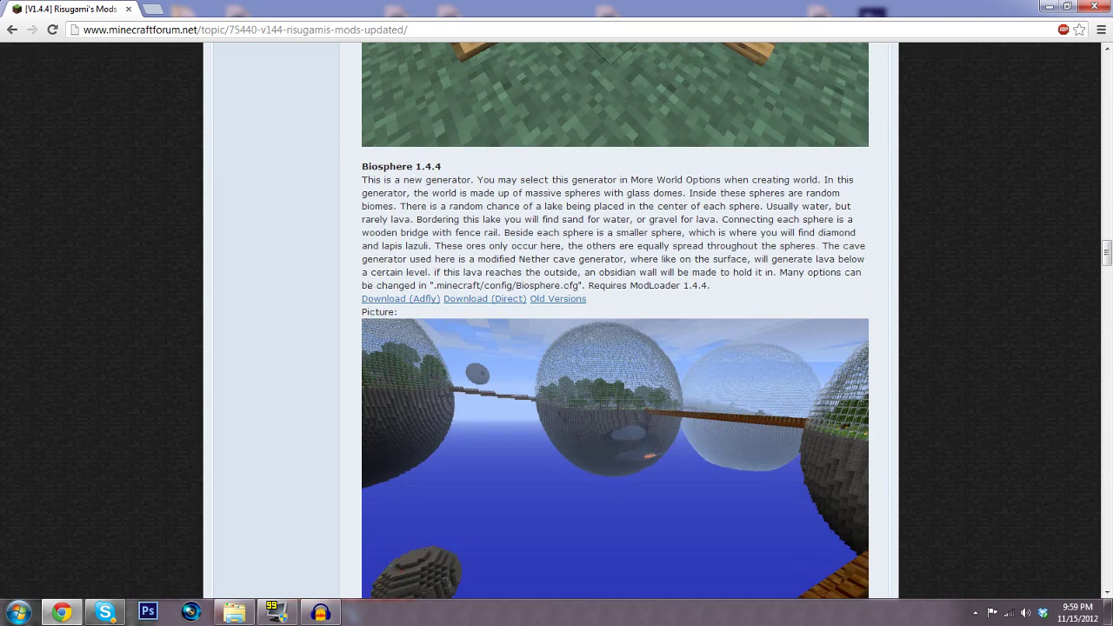
scroll(615, 322, "up", 4)
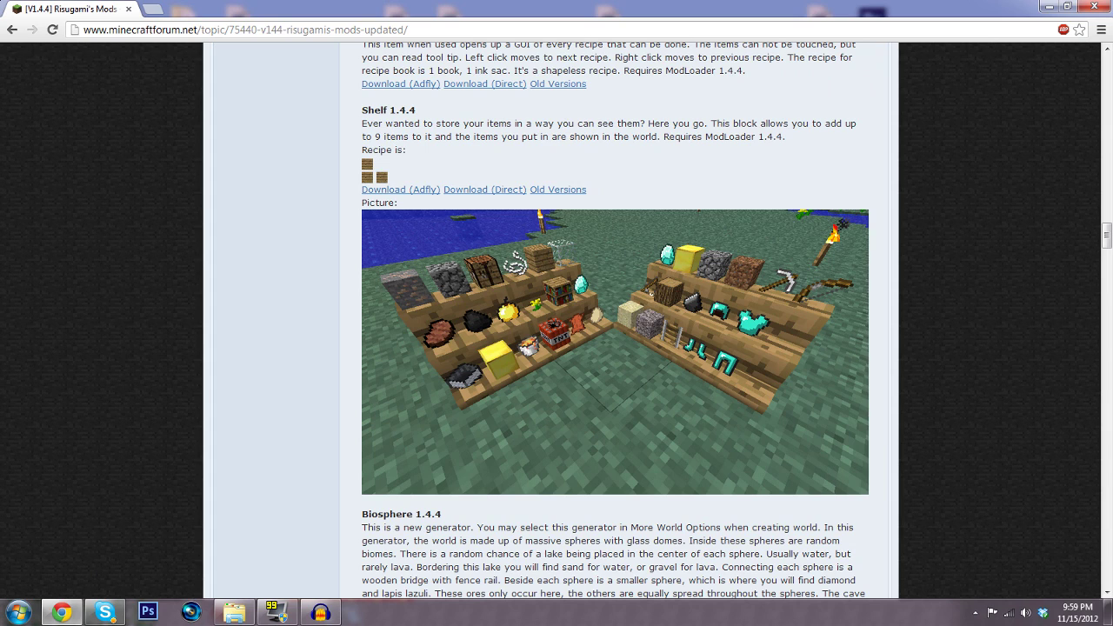
scroll(964, 168, "up", 1)
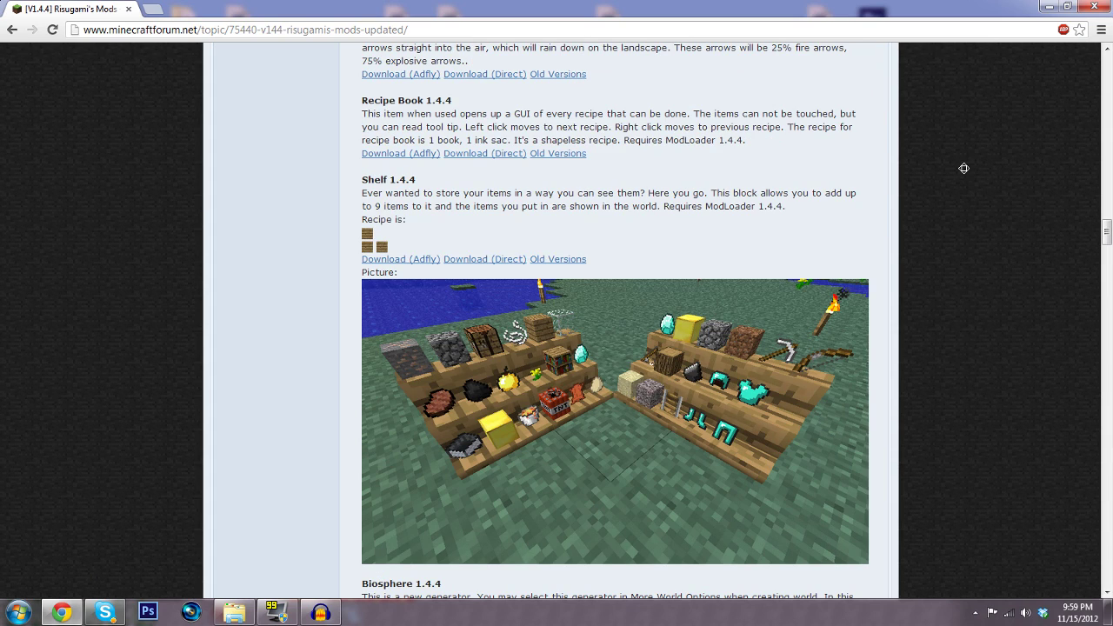
scroll(963, 168, "down", 2)
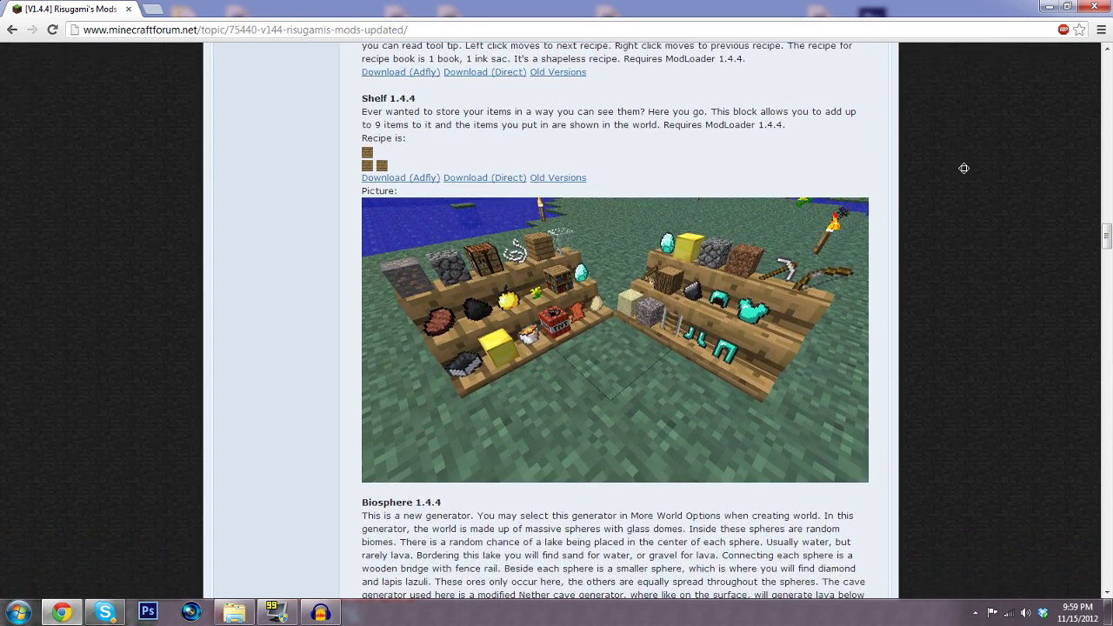
scroll(964, 167, "down", 1)
scroll(964, 167, "up", 2)
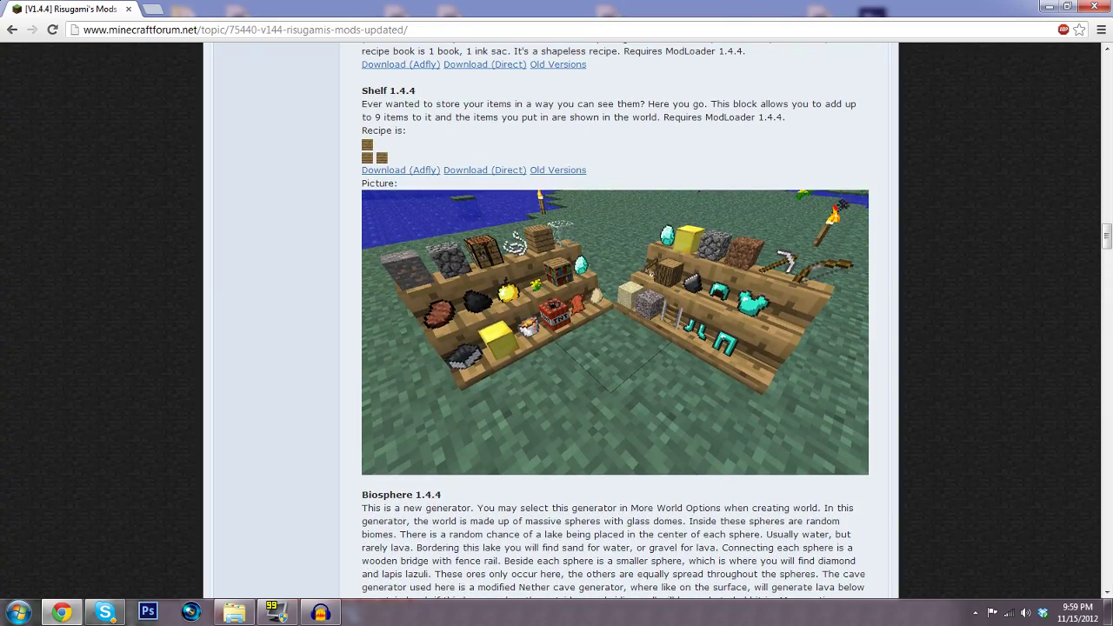
scroll(551, 321, "up", 3)
Find the ModLoader 1.4.4 entry in the mod list and read its heading and description
scroll(551, 320, "up", 15)
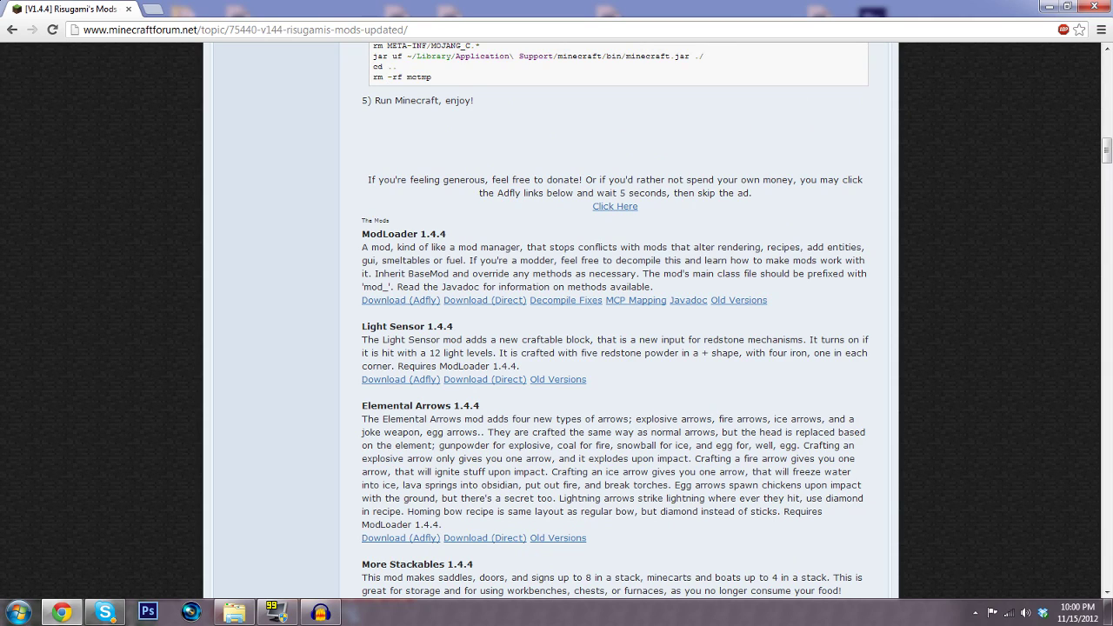
left_click_drag(362, 234, 447, 234)
left_click(447, 234)
left_click_drag(362, 233, 458, 247)
left_click(459, 247)
left_click_drag(362, 233, 447, 233)
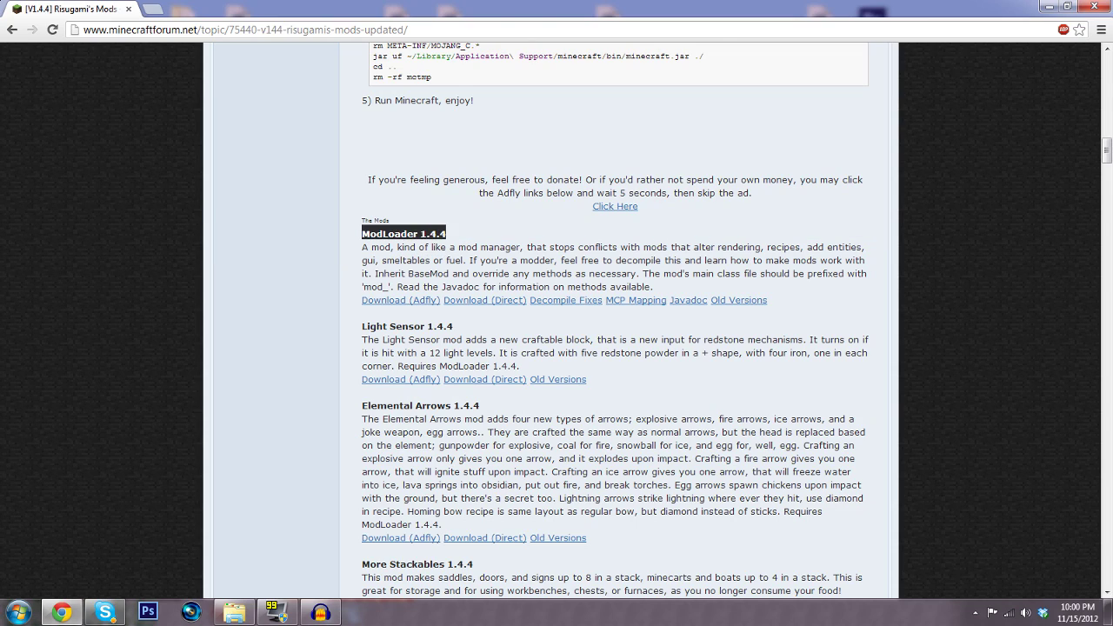
left_click(447, 234)
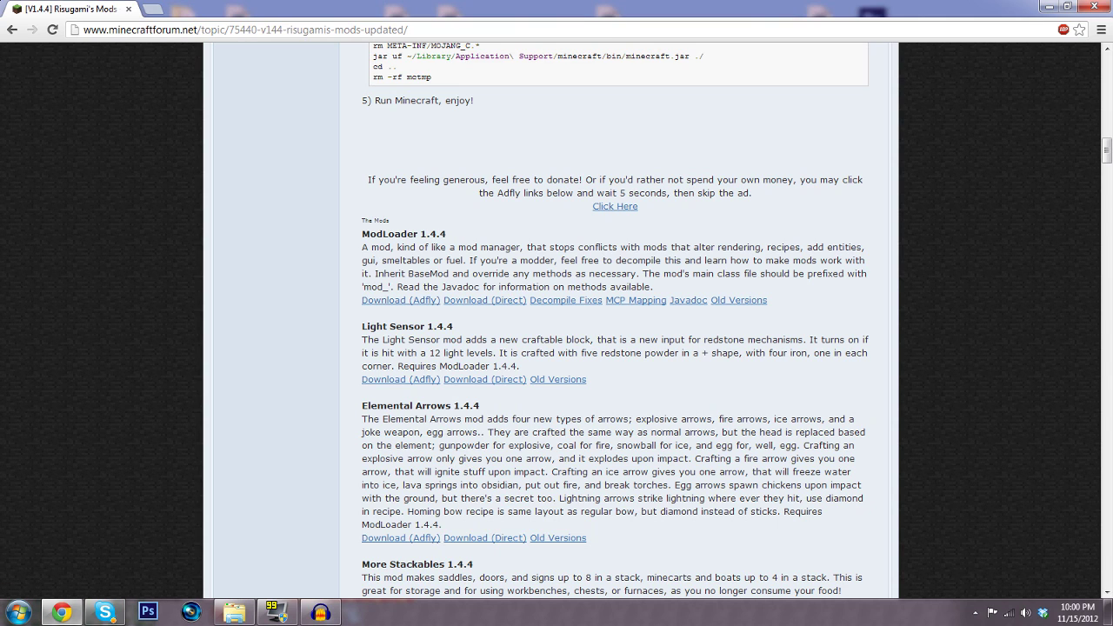
Return to the Shelf 1.4.4 entry and look over it and the Biosphere 1.4.4 entry below it
scroll(615, 322, "down", 20)
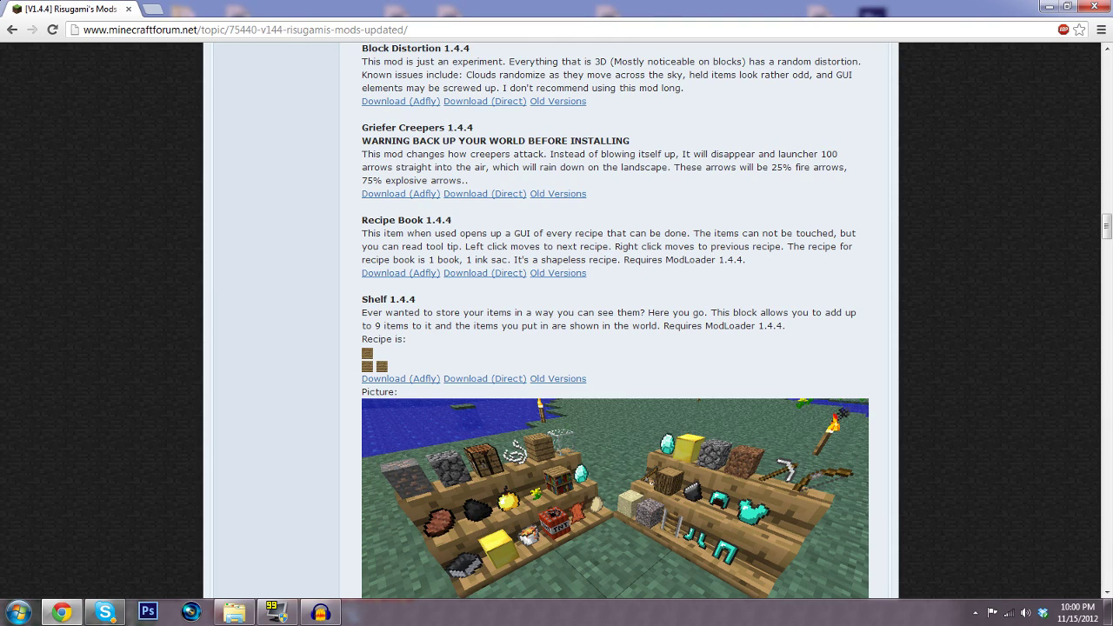
scroll(615, 321, "down", 2)
left_click_drag(361, 160, 461, 173)
left_click(461, 173)
scroll(615, 322, "down", 4)
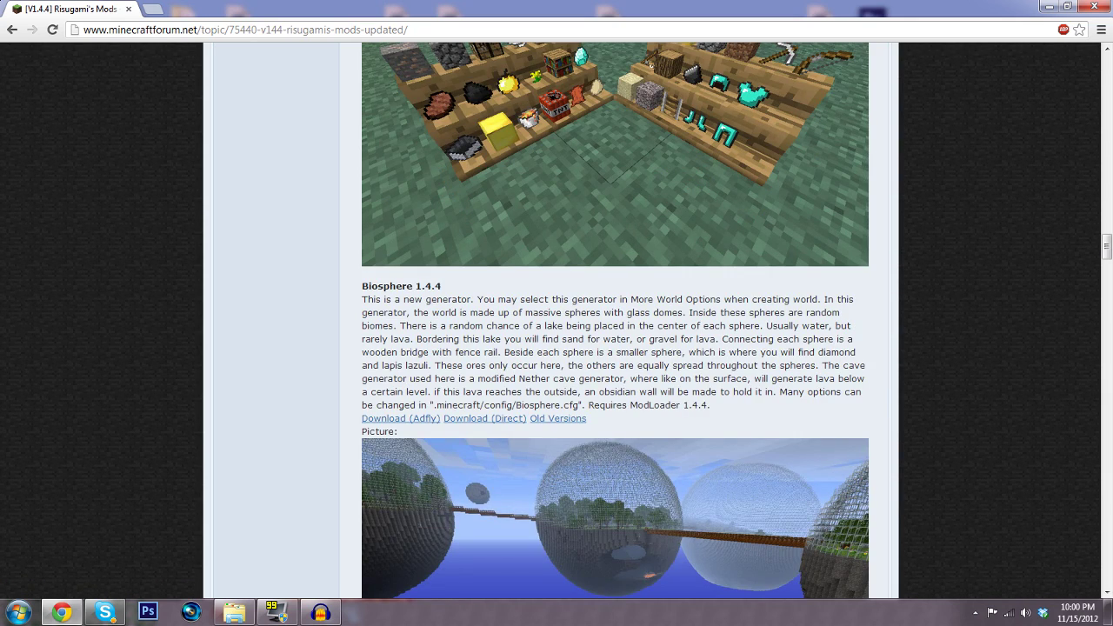
scroll(615, 322, "up", 3)
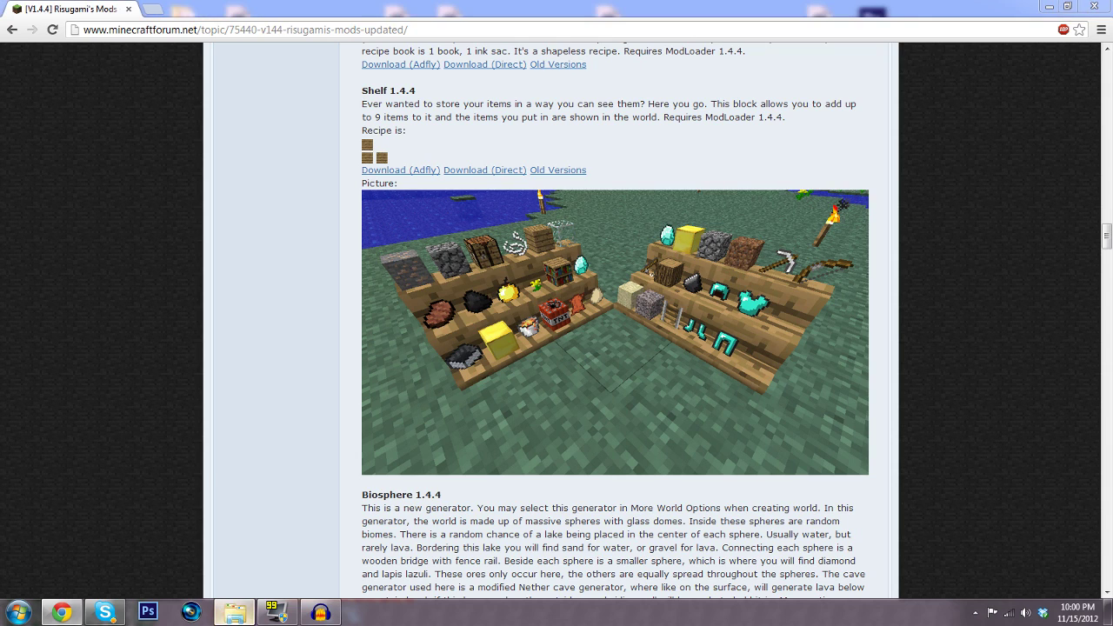
Switch to Windows Explorer and check the downloaded ModLoader and Shelf ZIP archives in the install folder
left_click(235, 612)
left_click(273, 92)
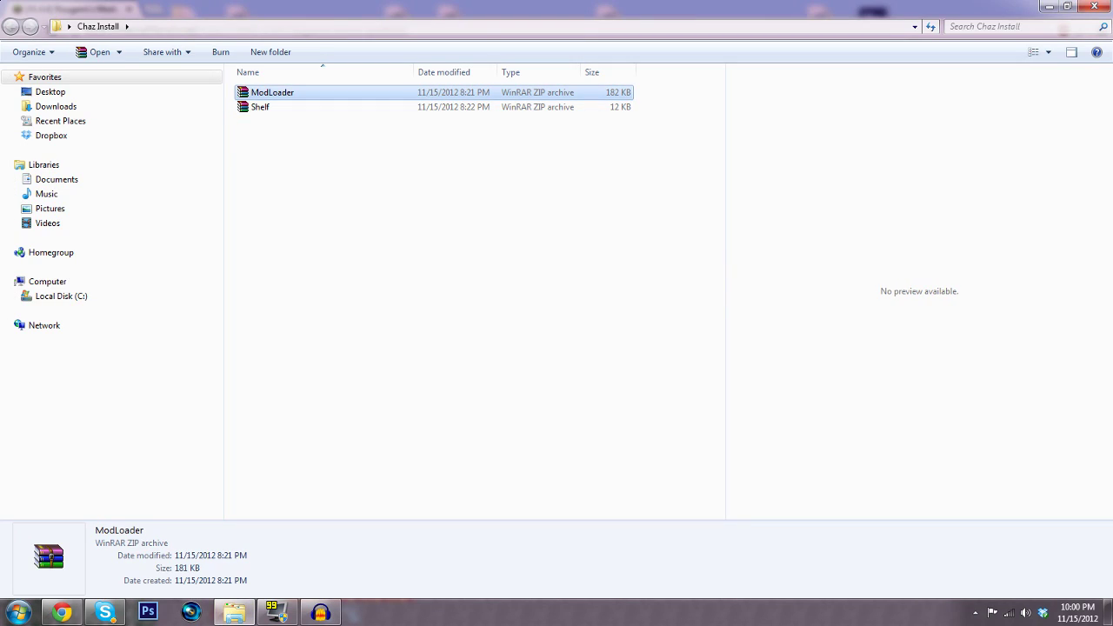
left_click(260, 107)
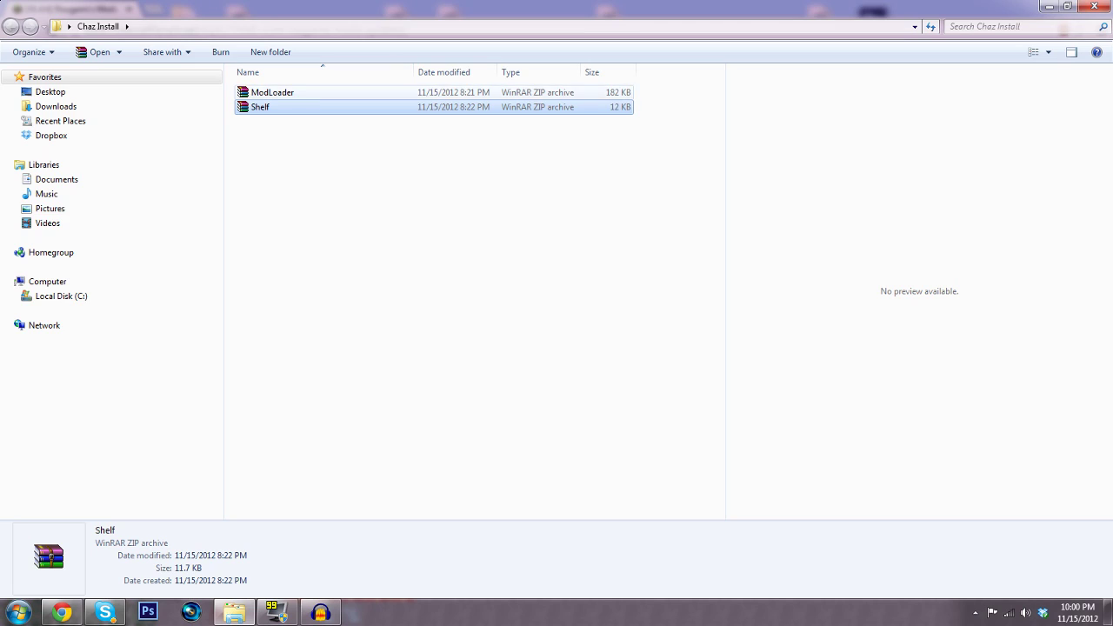
left_click(272, 93)
left_click(260, 107)
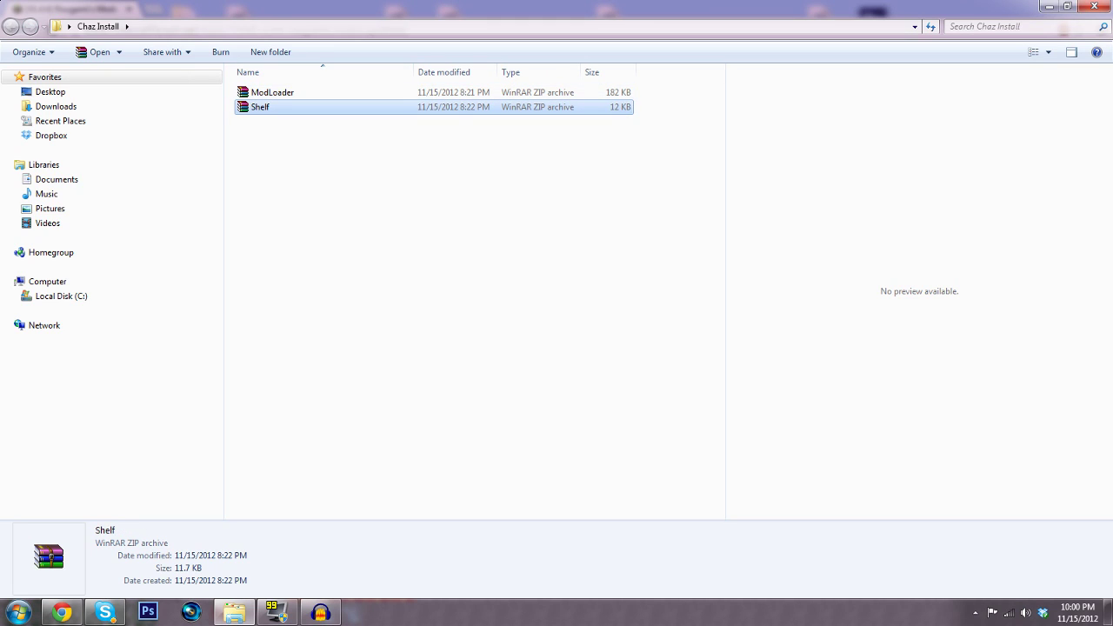
left_click(273, 93)
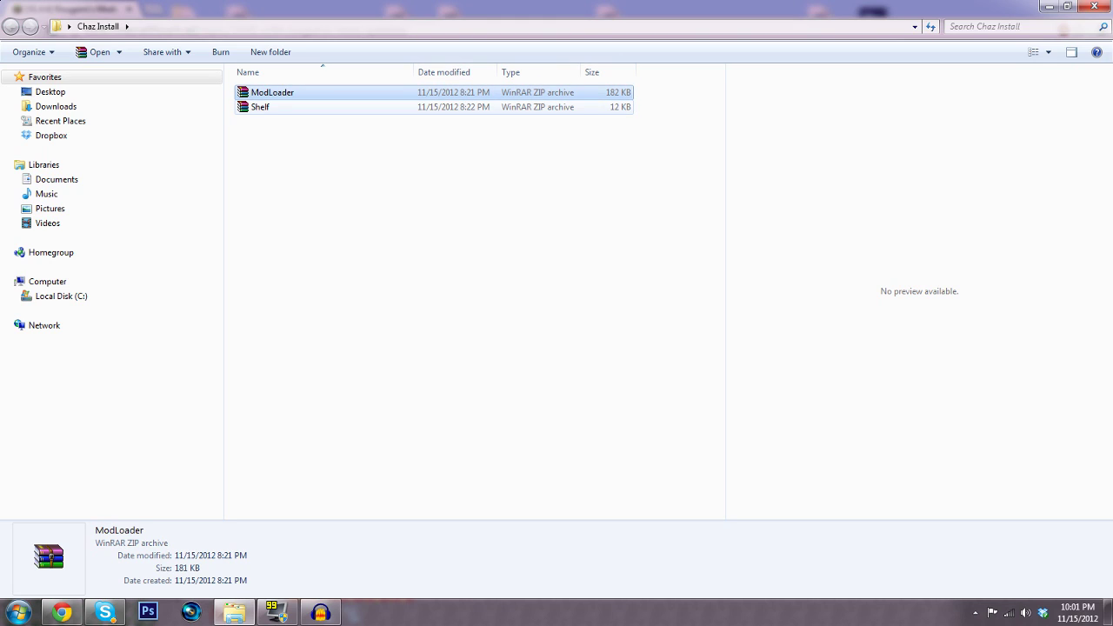
left_click(369, 107)
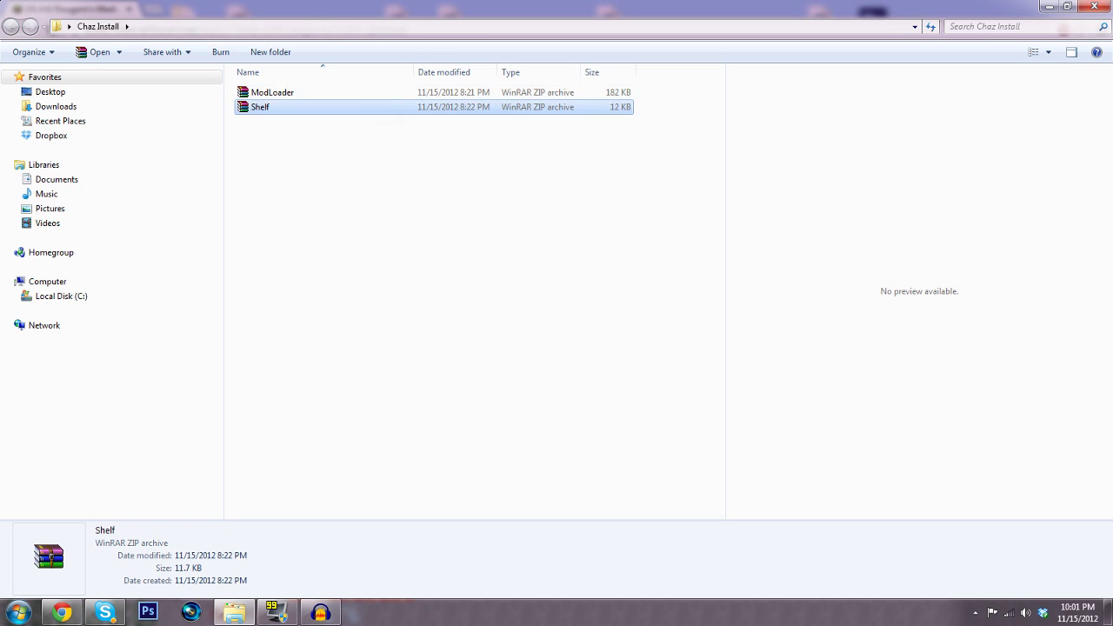
Open the Shelf and ModLoader ZIP archives in WinRAR
double_click(368, 107)
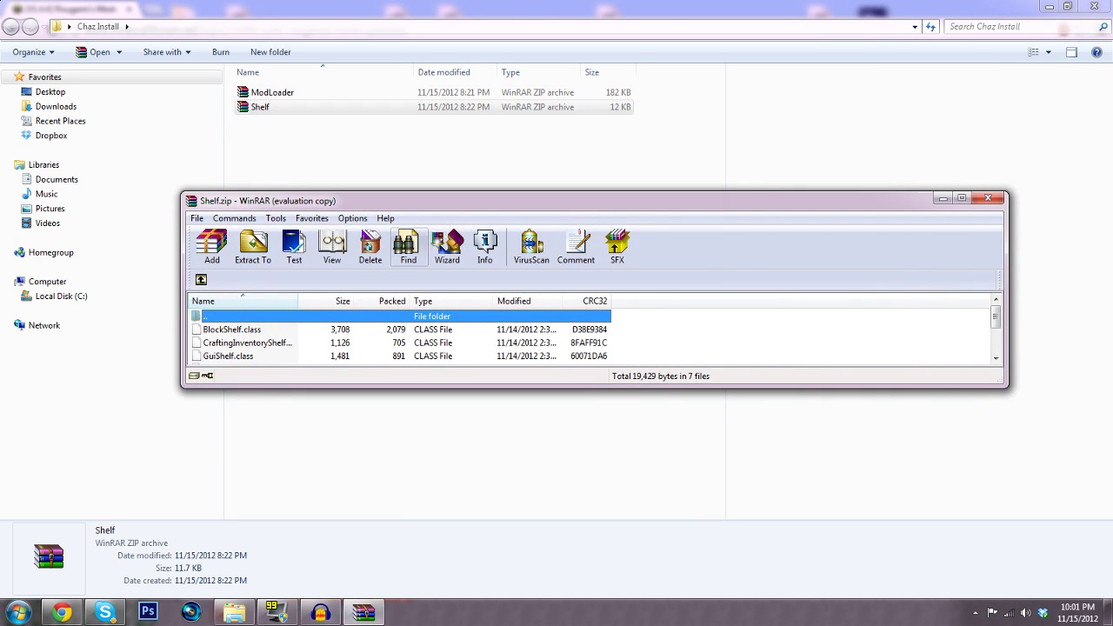
key("Escape")
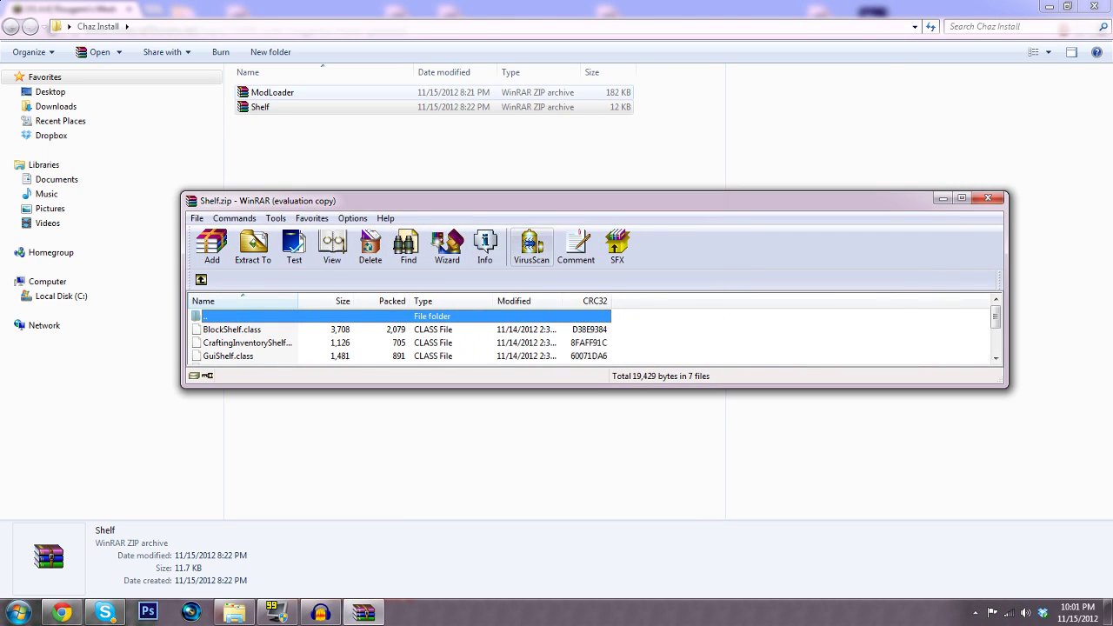
left_click(369, 92)
key("Return")
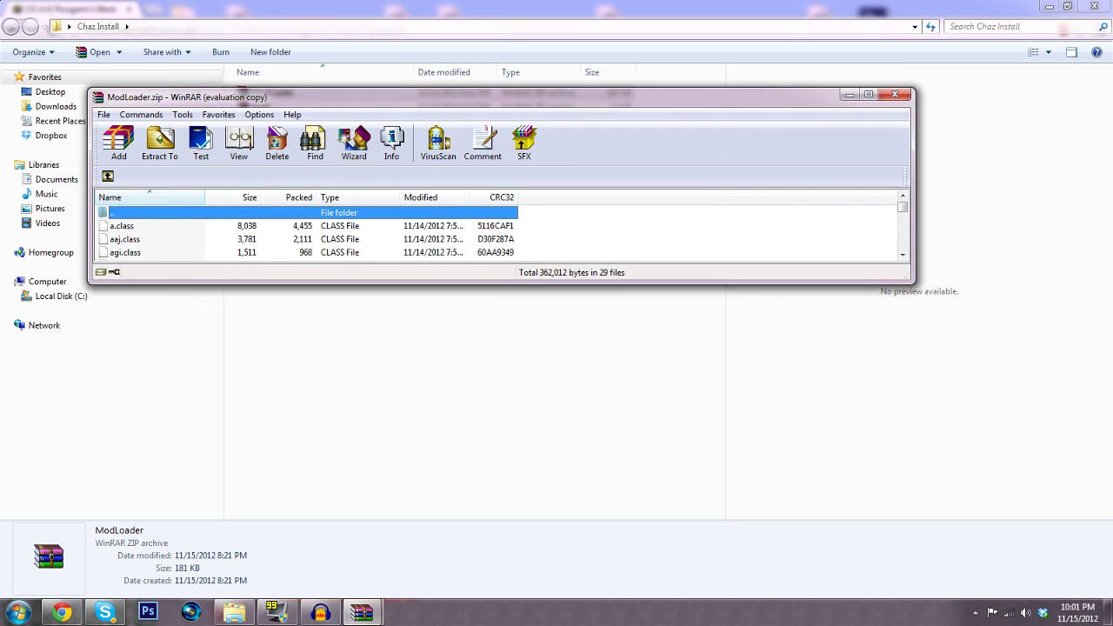
Arrange the archive windows so Shelf.zip sits directly below ModLoader.zip with both file lists visible
mouse_move(364, 612)
left_click(438, 558)
left_click(630, 321)
left_click(320, 613)
left_click(448, 557)
left_click_drag(502, 202, 401, 306)
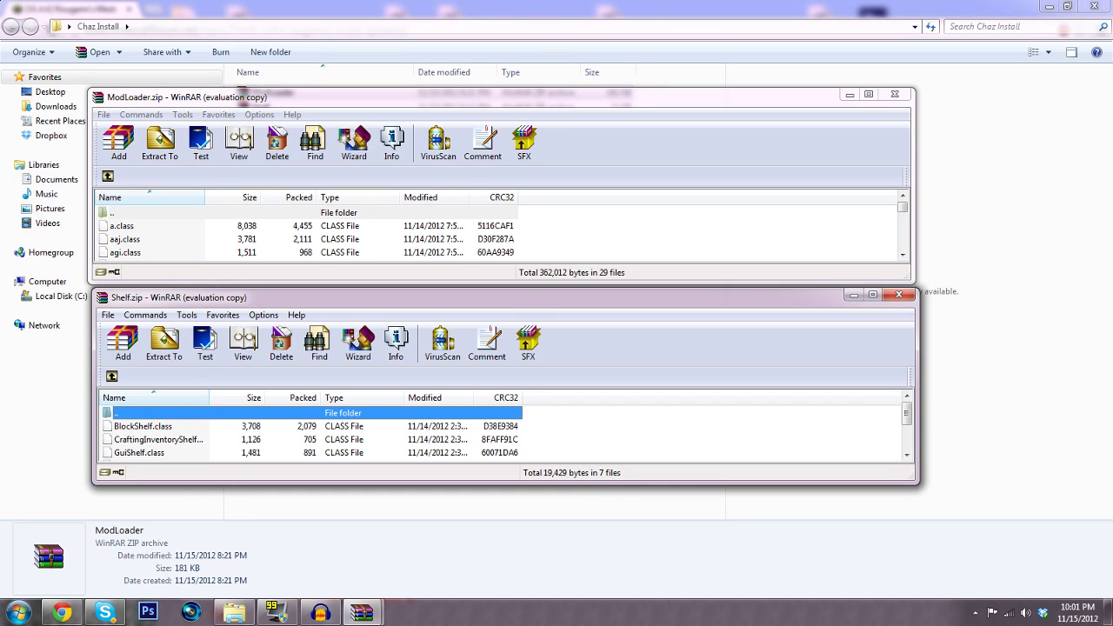
Go to the %appdata% folder and open the bin folder inside .minecraft
left_click(18, 612)
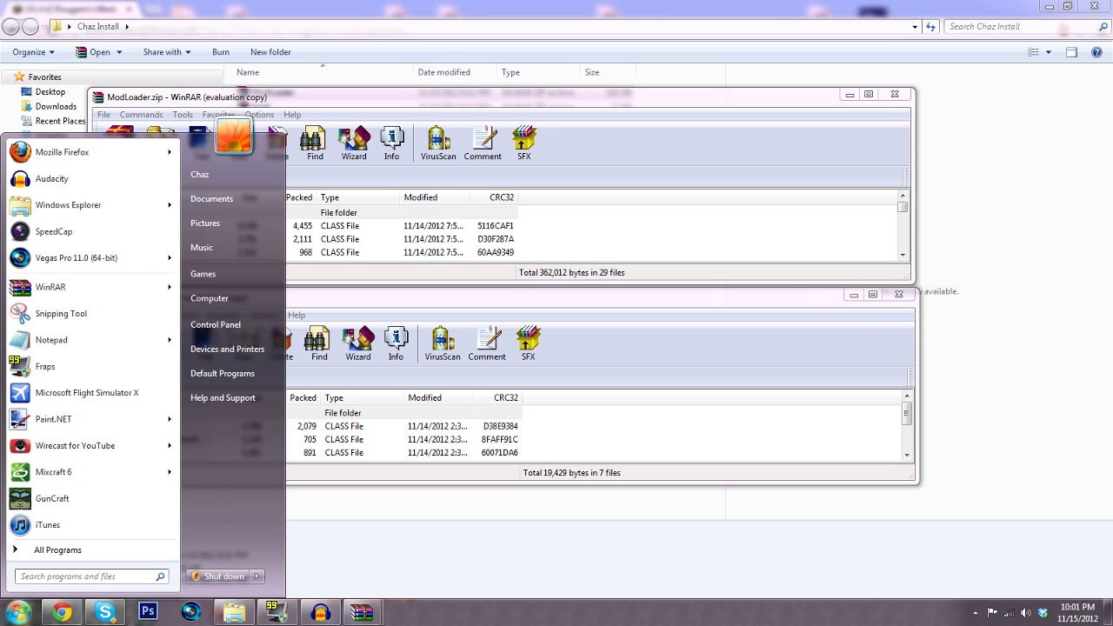
type("%a")
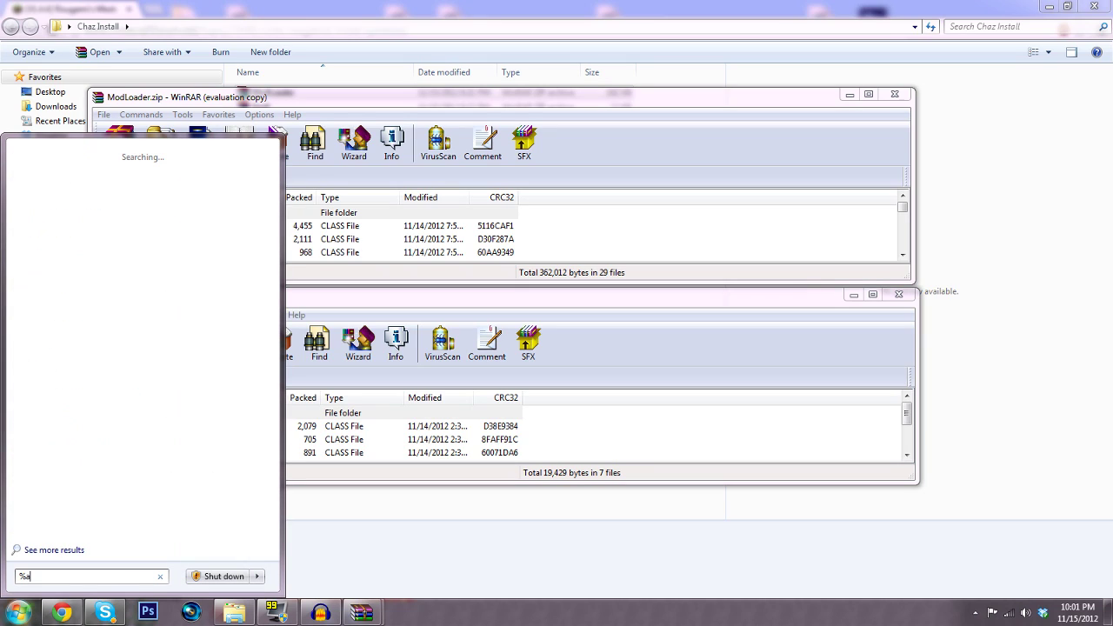
type("ppdata%")
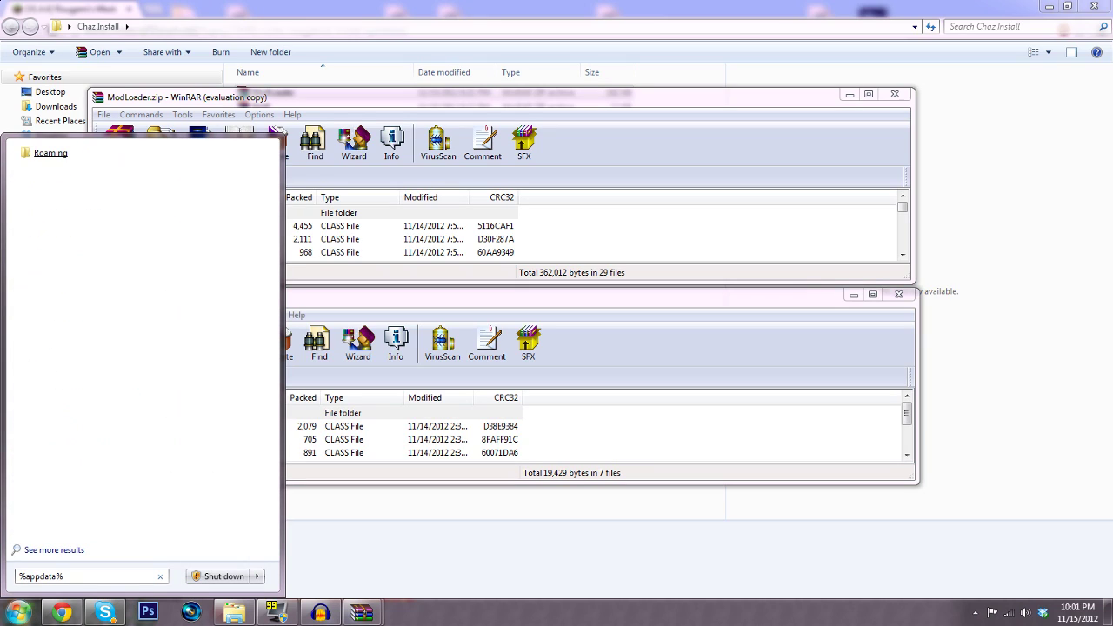
key("Return")
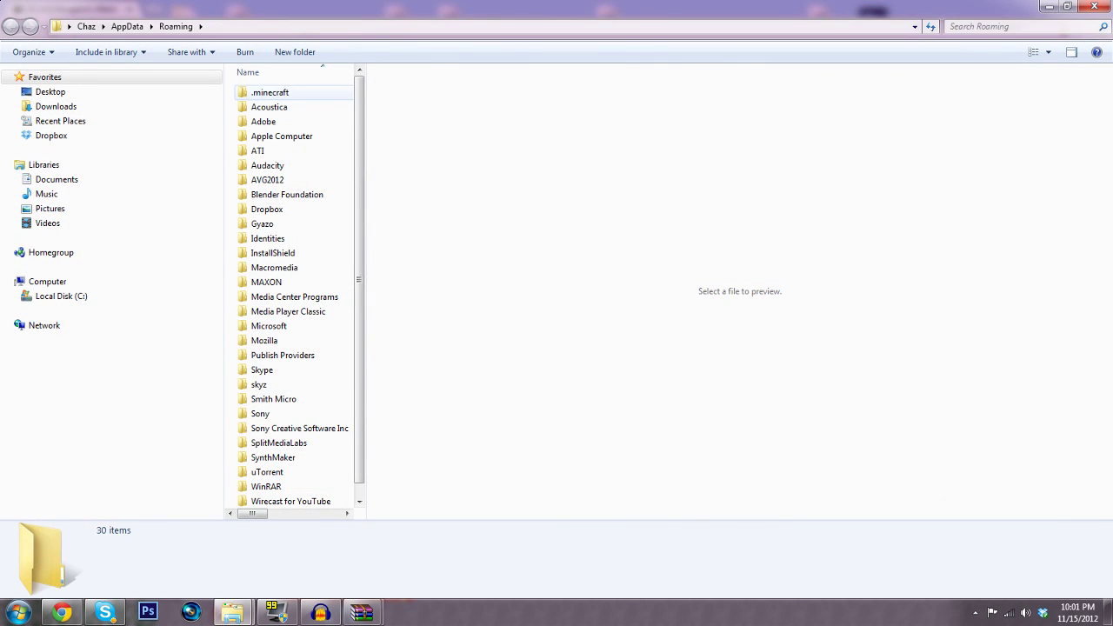
double_click(287, 92)
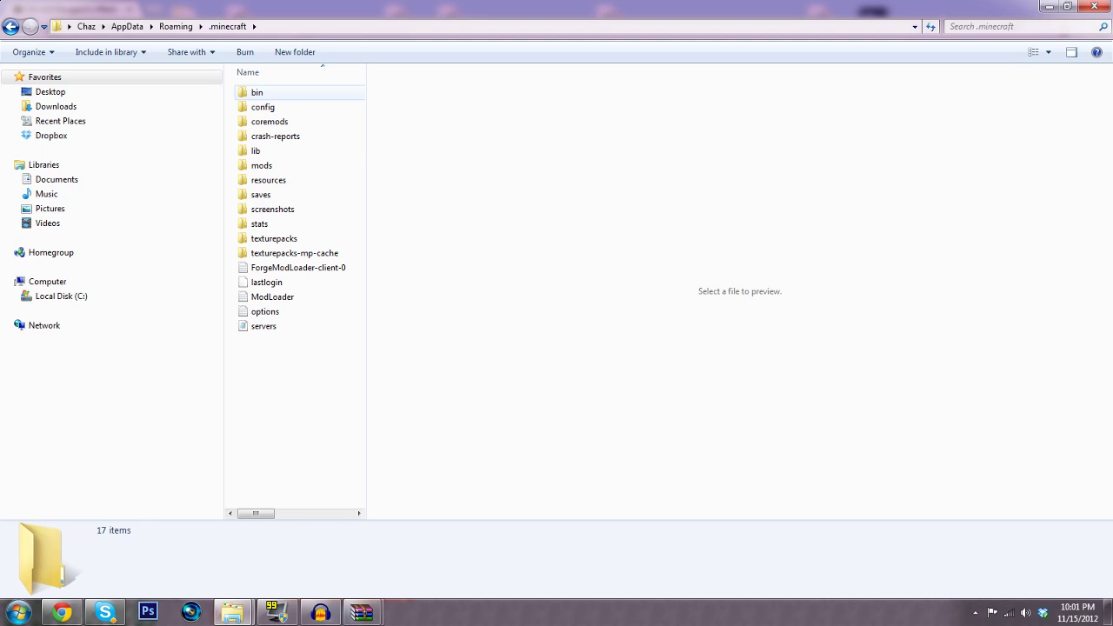
double_click(257, 92)
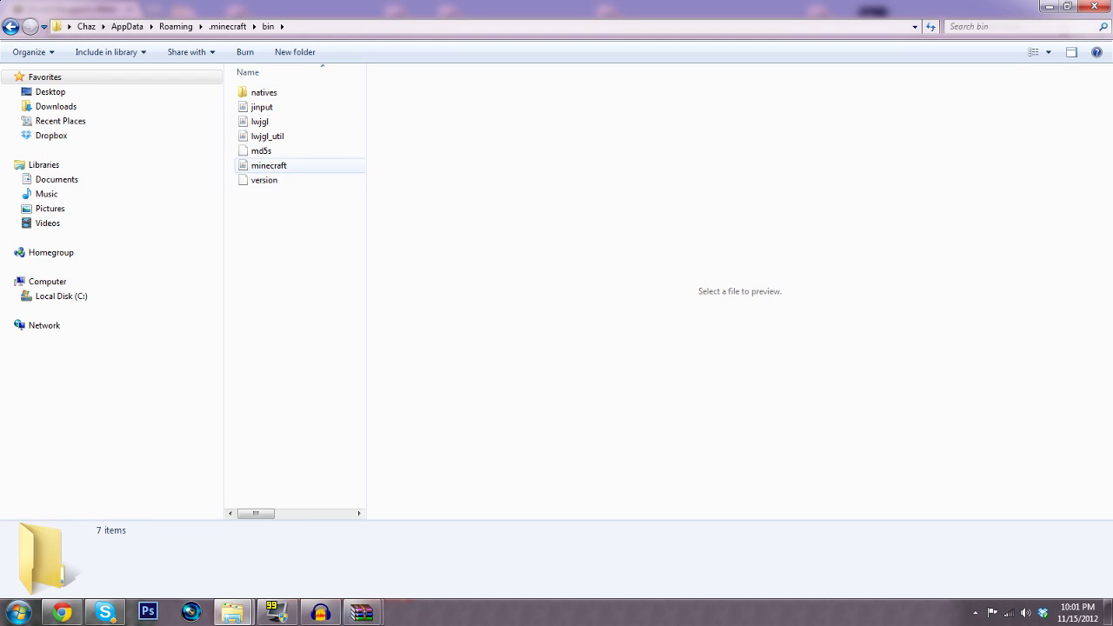
Open the minecraft jar file with WinRAR archiver and dismiss the licence purchase reminder
left_click(269, 165)
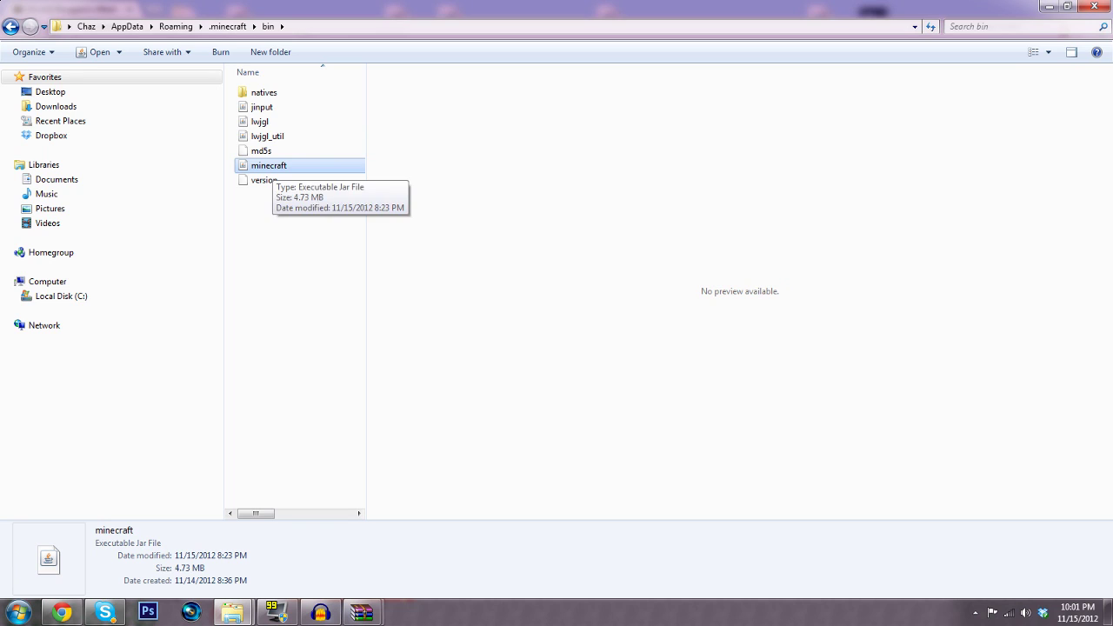
right_click(272, 167)
mouse_move(348, 205)
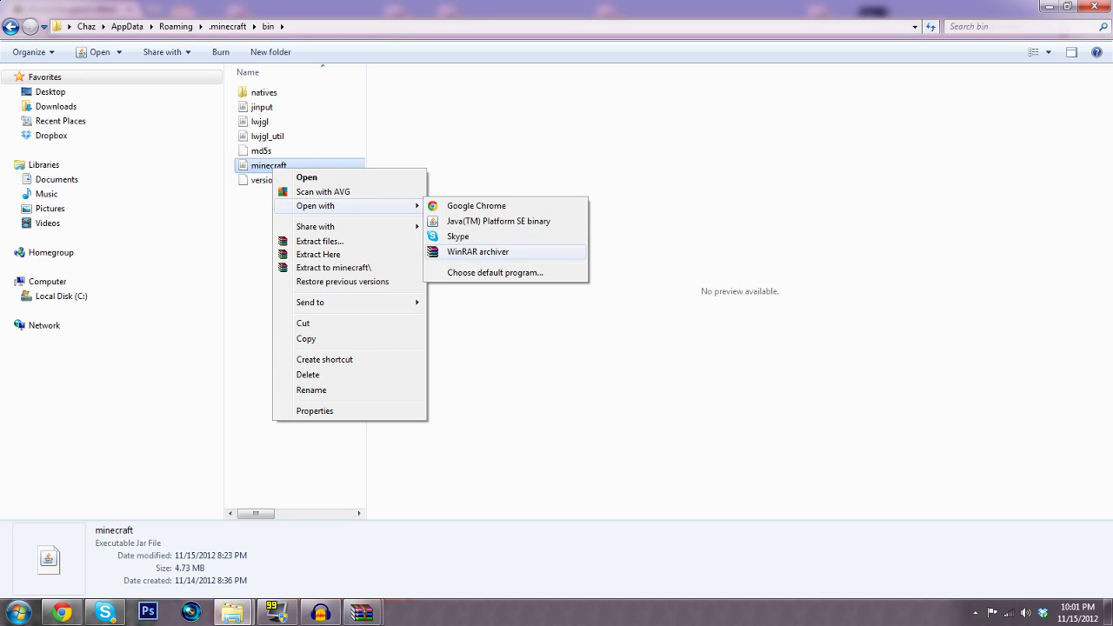
left_click(478, 251)
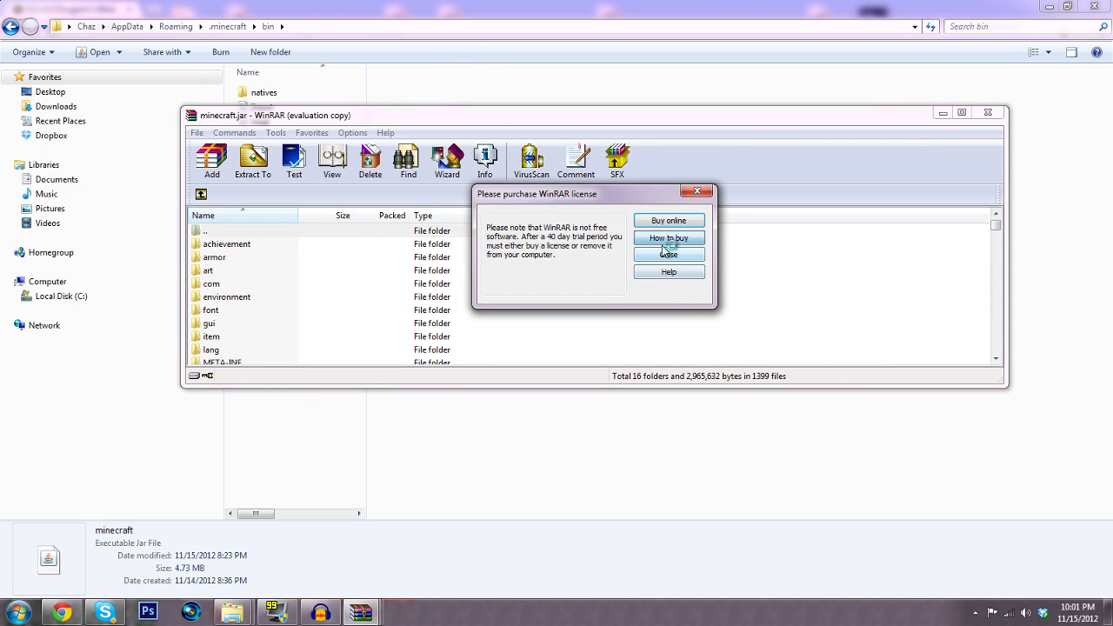
left_click(670, 244)
left_click(263, 8)
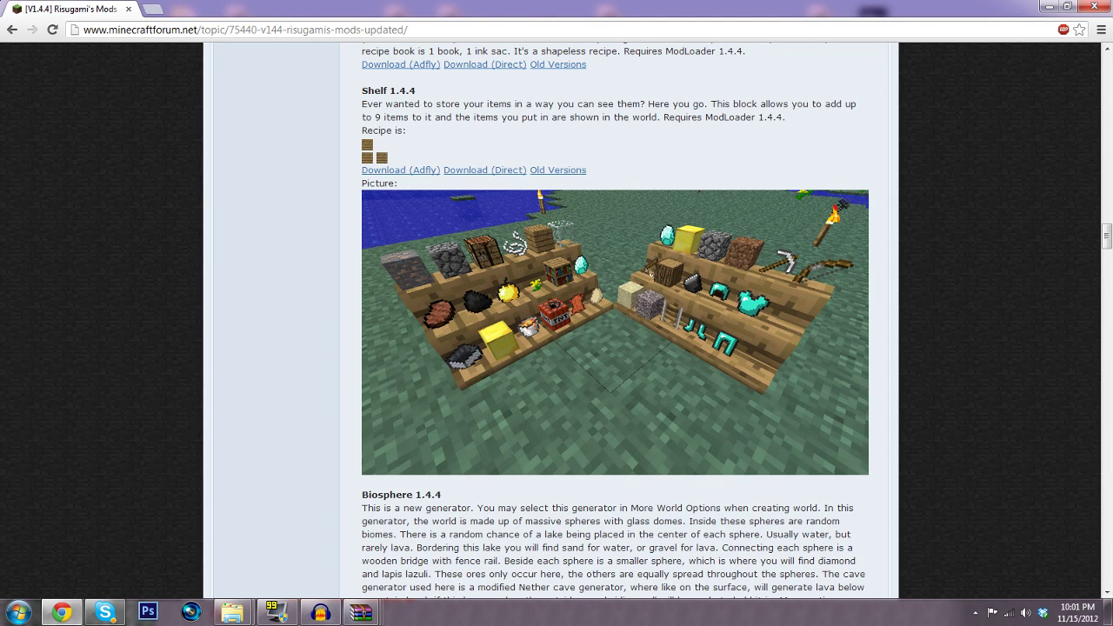
mouse_move(361, 612)
left_click(513, 550)
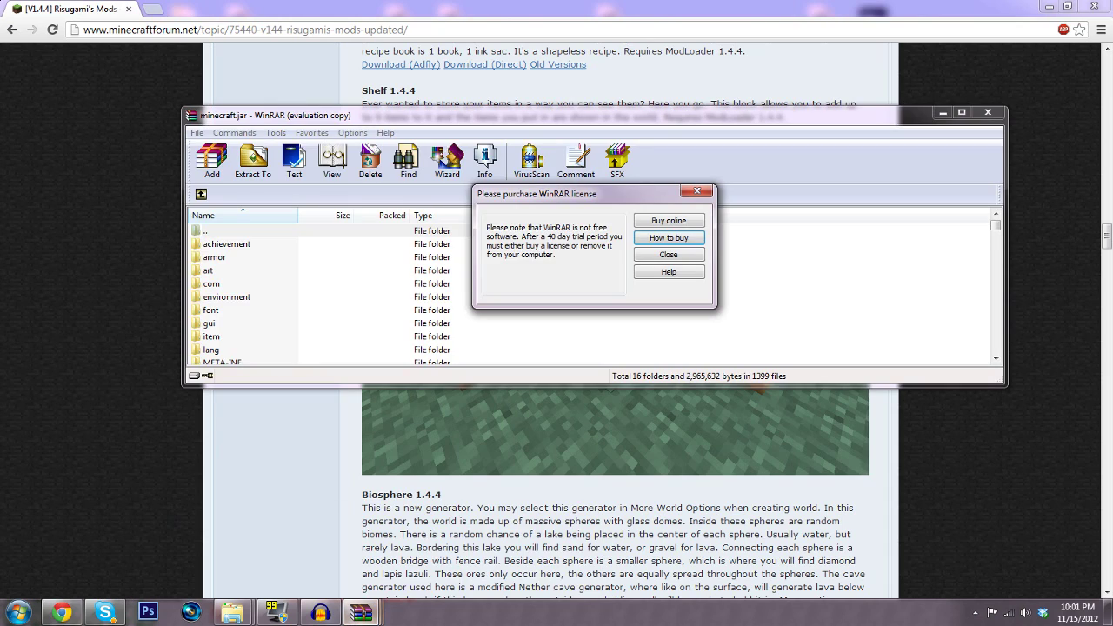
left_click(669, 254)
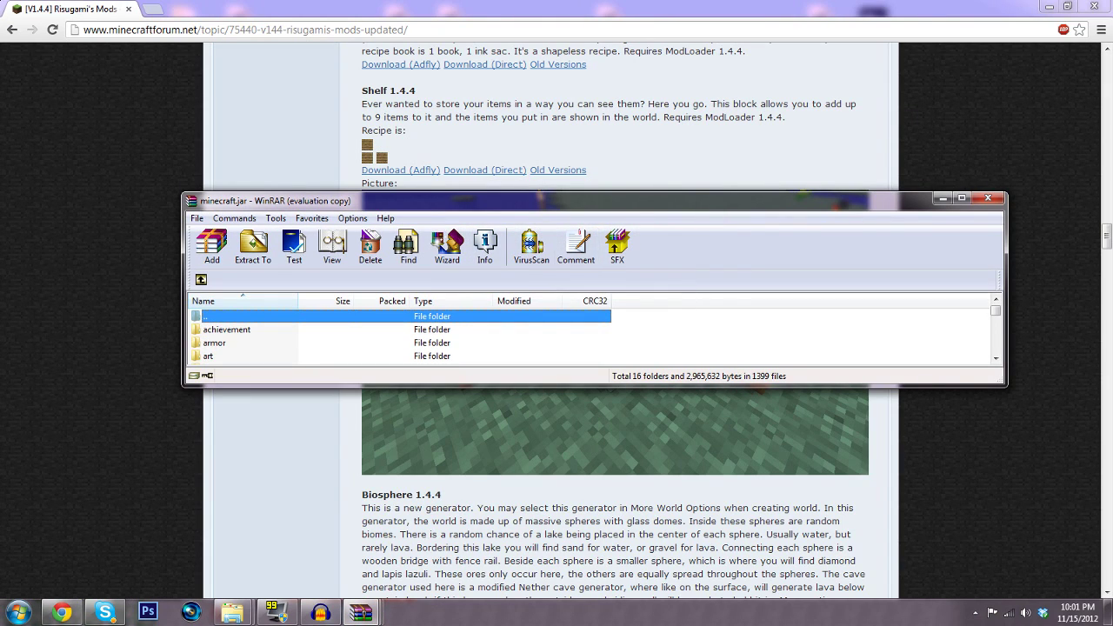
Delete the META-INF folder from minecraft.jar and confirm the deletion
left_click_drag(807, 190, 805, 88)
scroll(588, 274, "down", 2)
left_click(222, 263)
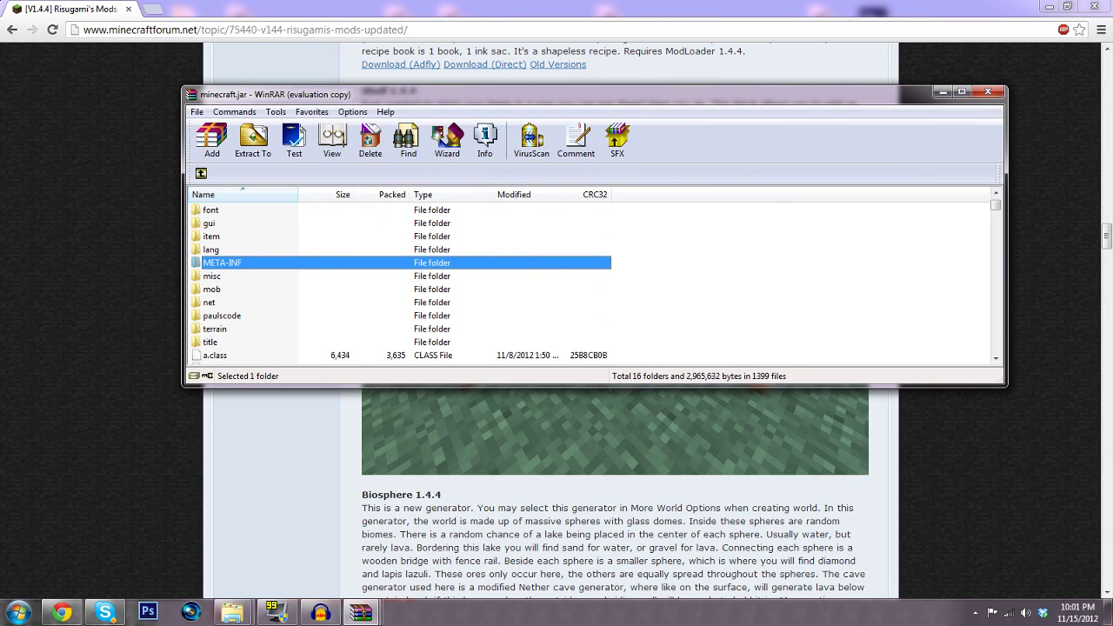
right_click(247, 262)
left_click(296, 354)
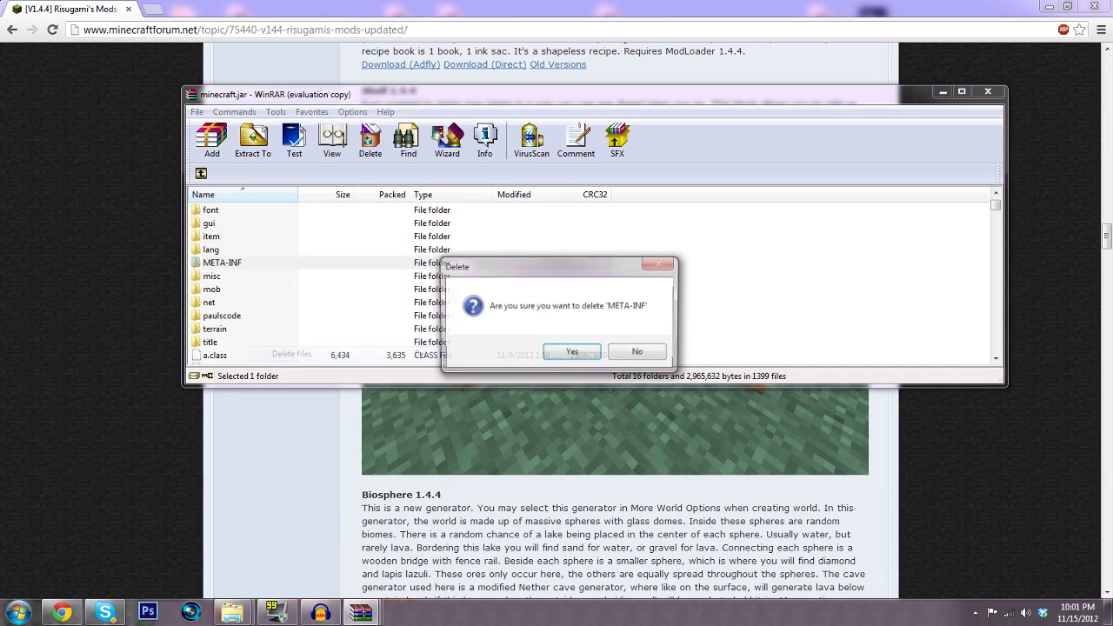
key("Return")
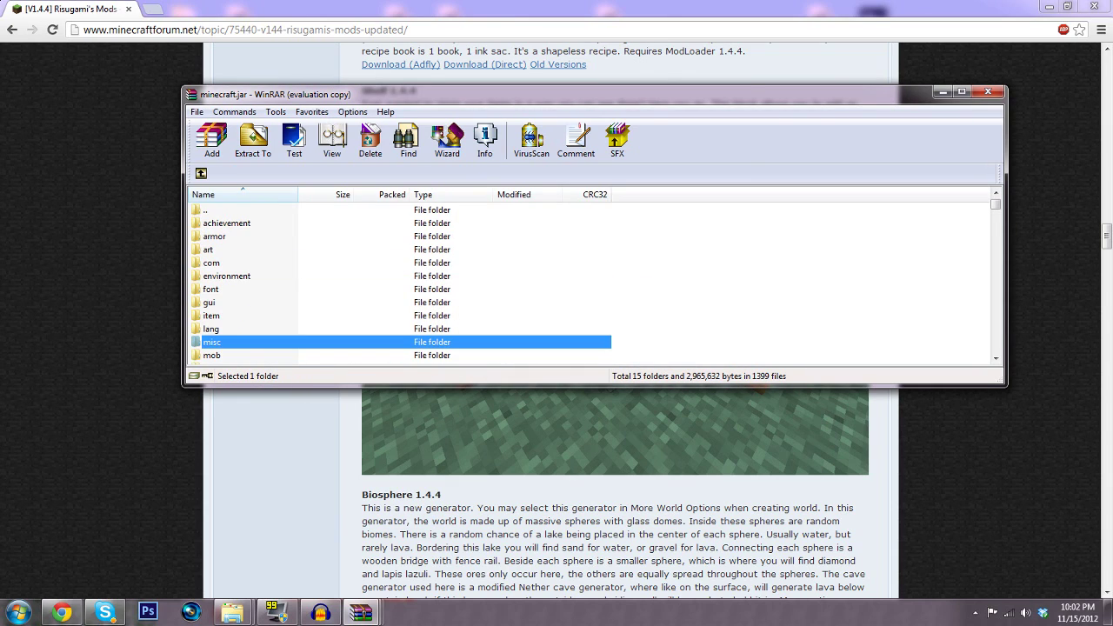
Stack the ModLoader.zip and Shelf.zip windows beside the minecraft.jar file list, keeping its class files exposed
scroll(588, 281, "down", 2)
left_click(247, 289)
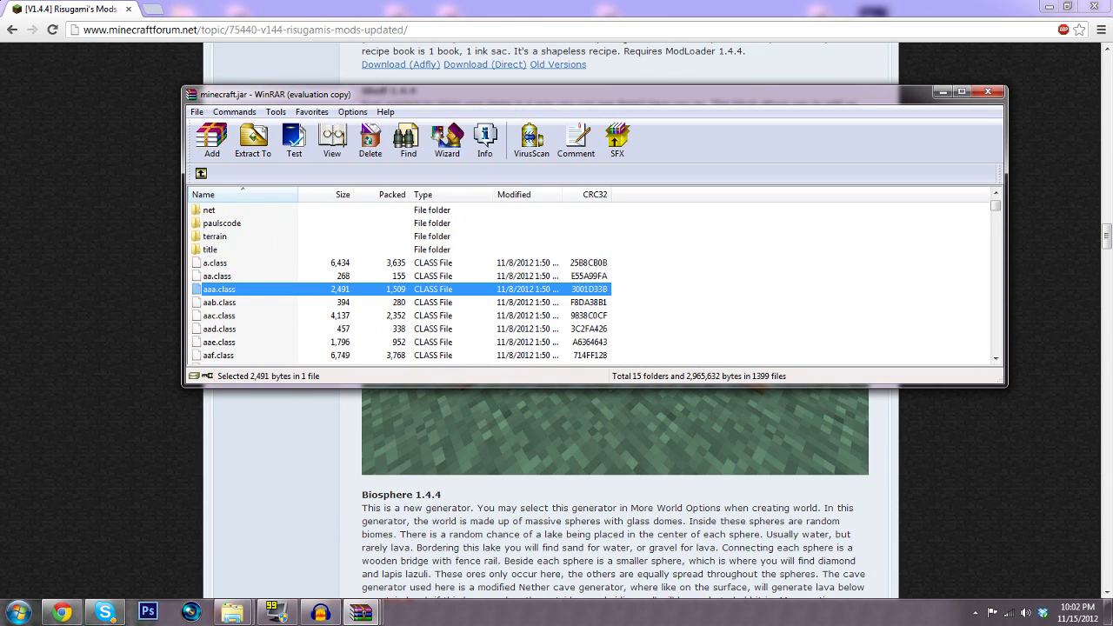
scroll(400, 283, "down", 1)
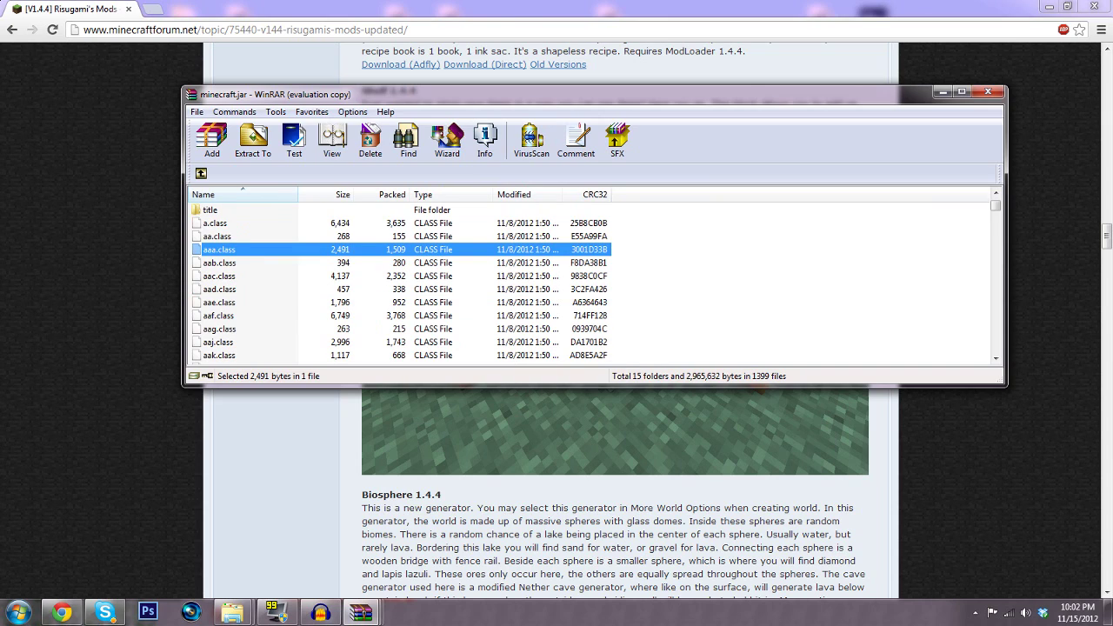
scroll(400, 283, "down", 3)
mouse_move(361, 613)
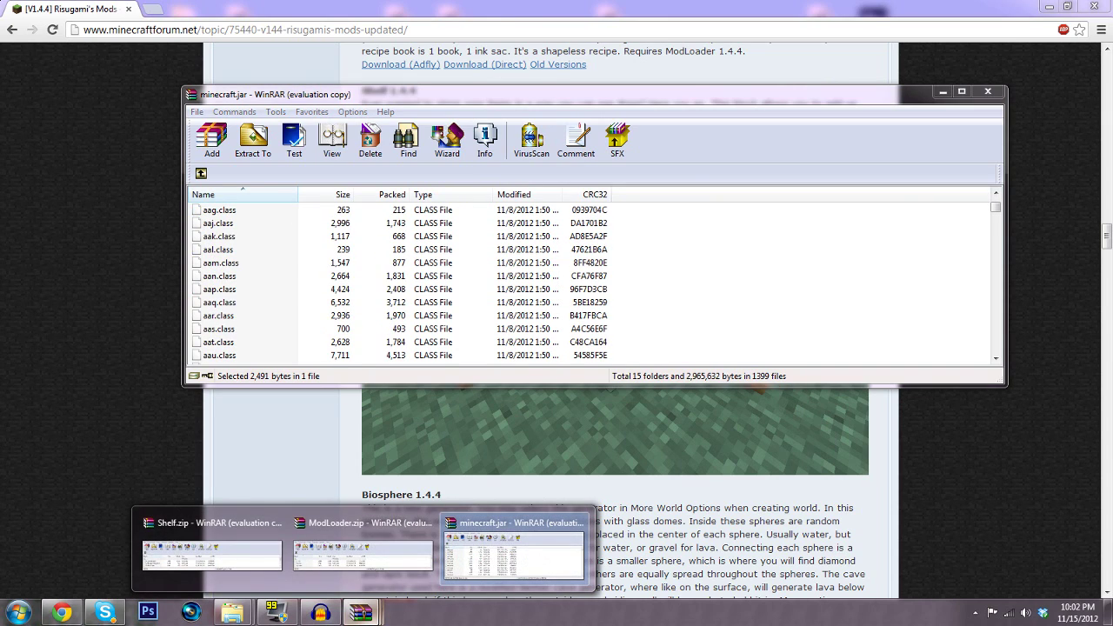
left_click(364, 552)
left_click_drag(178, 95, 437, 78)
mouse_move(361, 614)
left_click(213, 548)
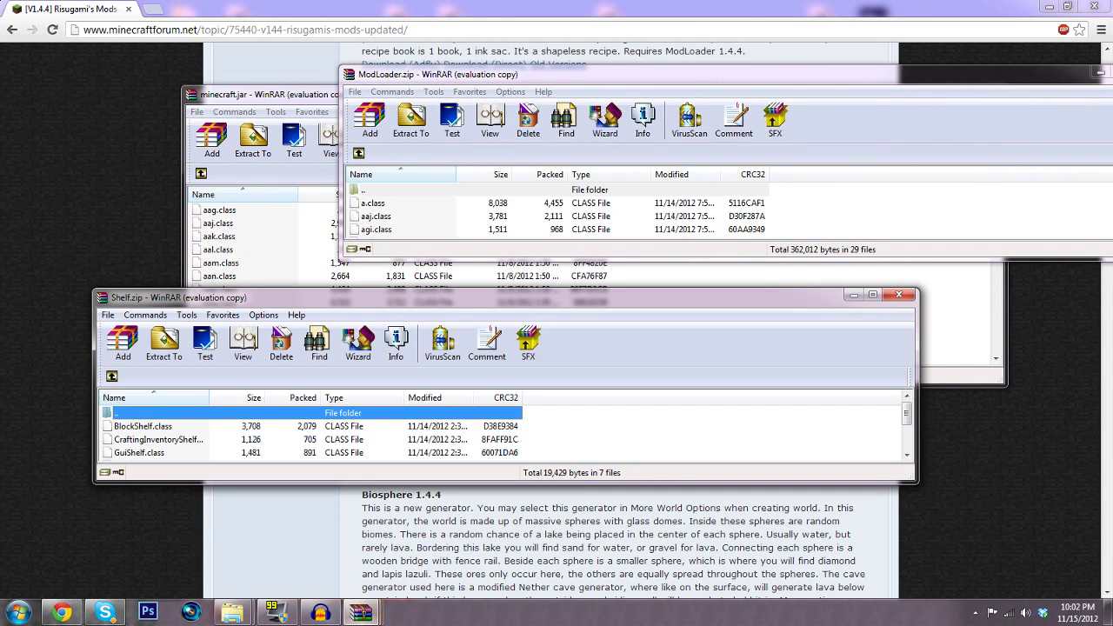
left_click_drag(384, 300, 632, 276)
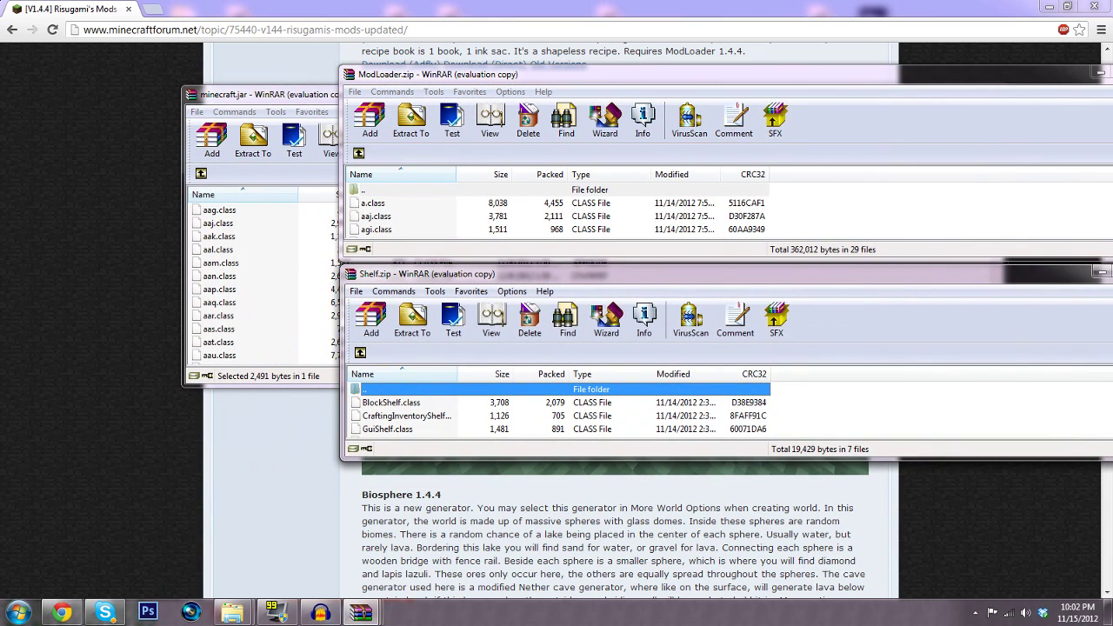
Add all files from Shelf.zip to minecraft.jar, accepting the default archive parameters
key("Down")
key("Down")
key("Down")
key("Down")
key("Down")
key("Down")
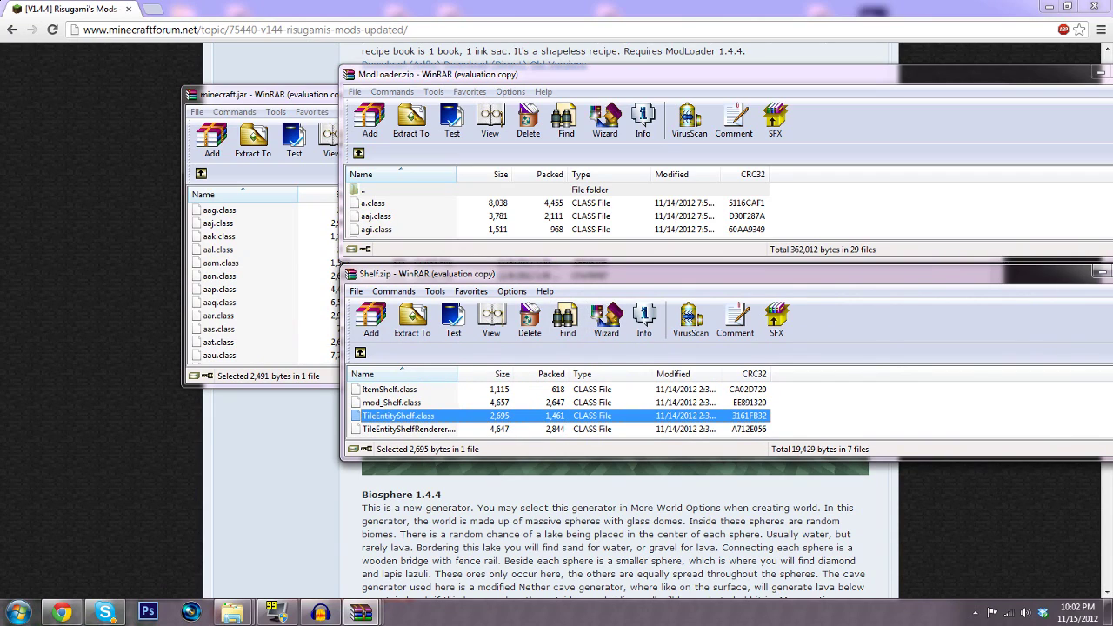
key("ctrl+a")
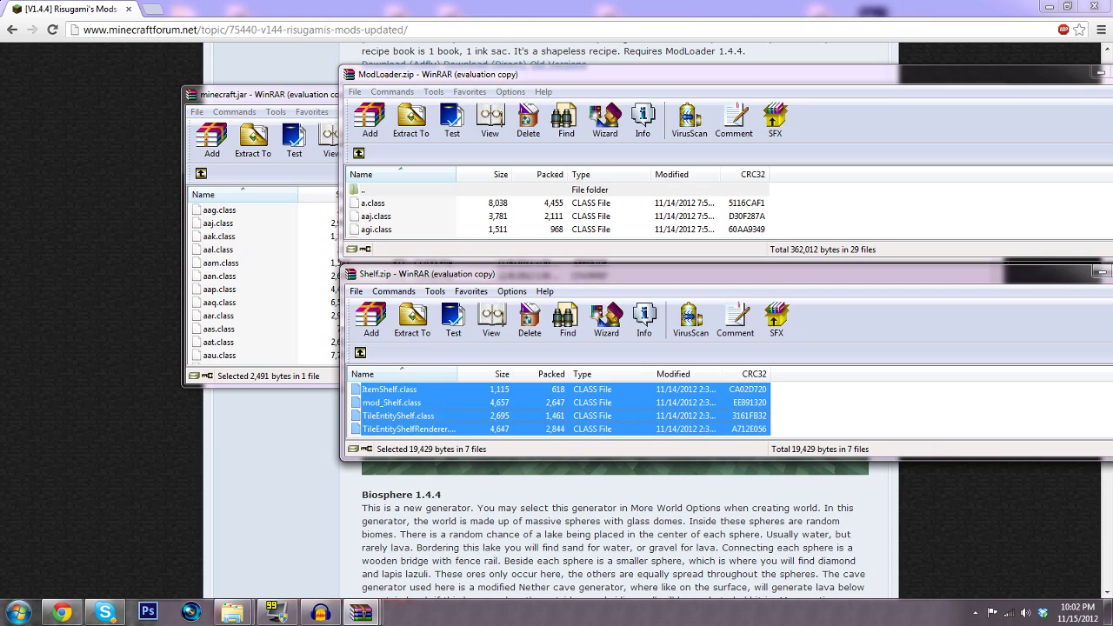
left_click_drag(400, 409, 261, 279)
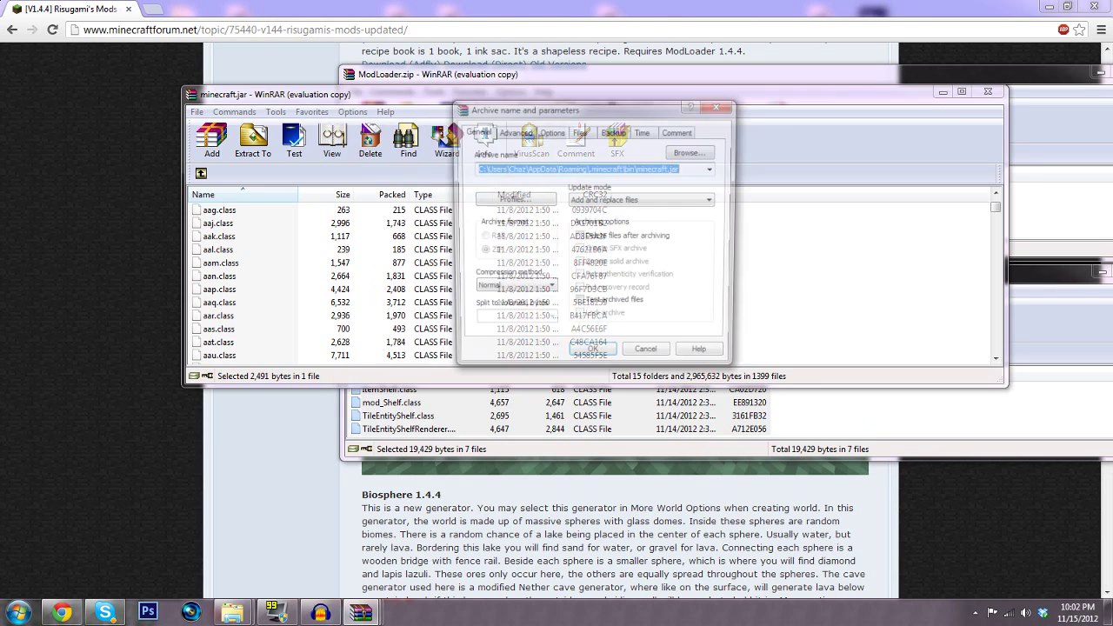
key("Return")
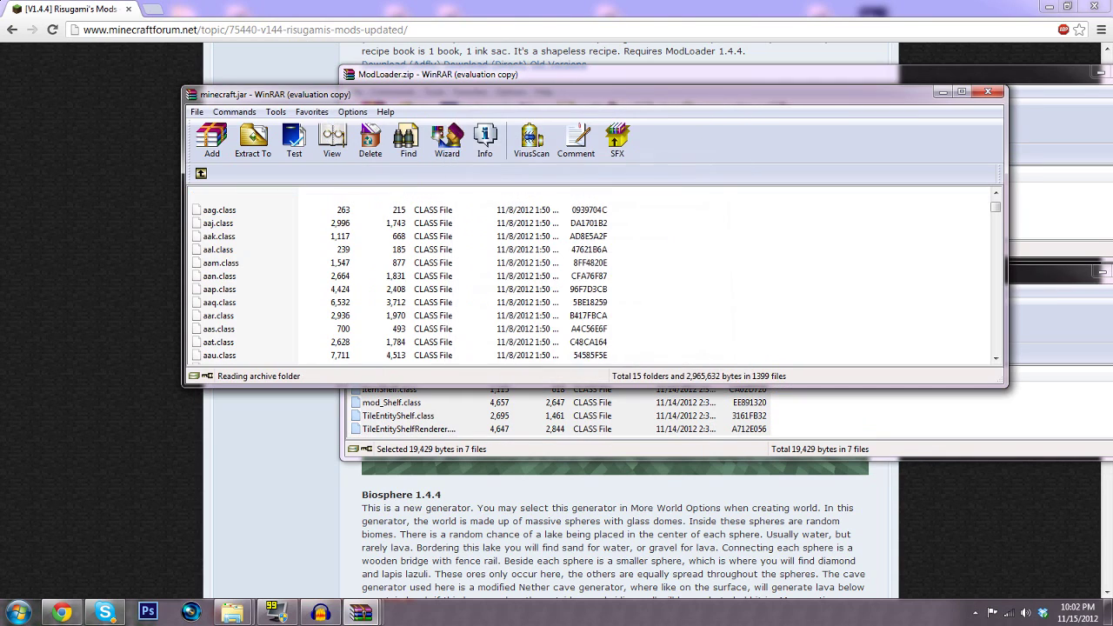
Close the Shelf.zip archive and bring the ModLoader.zip window in front of minecraft.jar
left_click(409, 429)
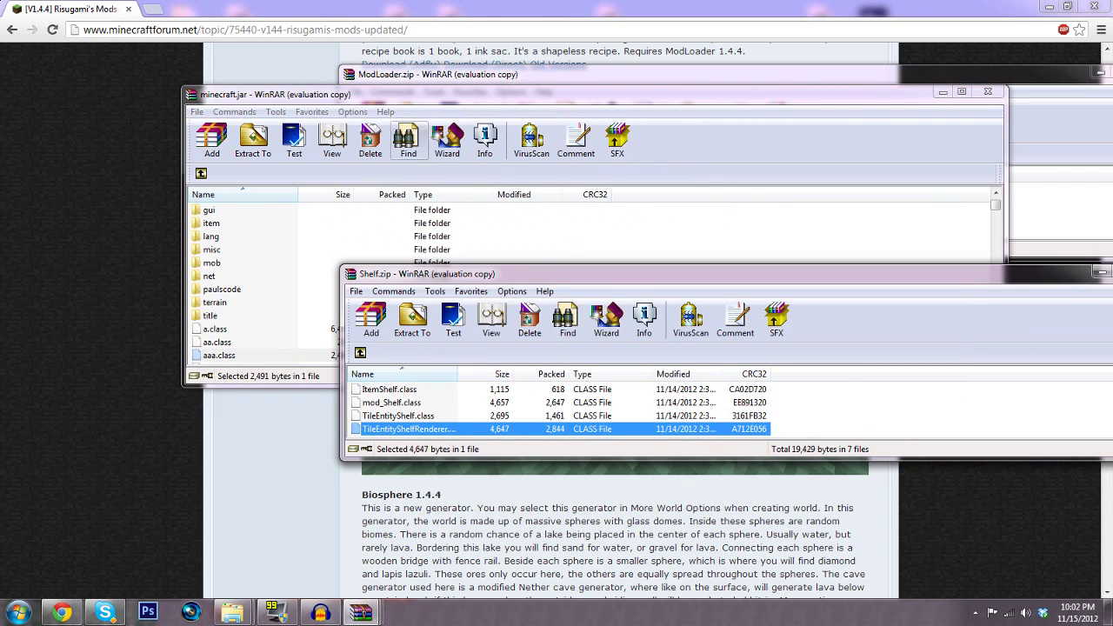
left_click(409, 94)
left_click(492, 429)
left_click_drag(467, 278, 266, 257)
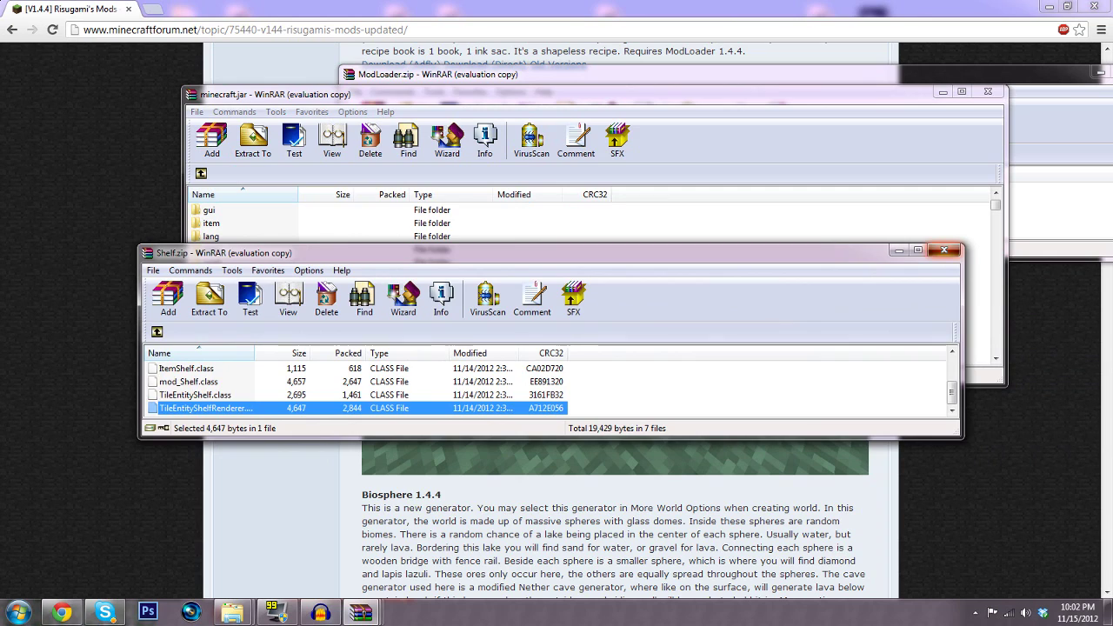
left_click(944, 250)
left_click(943, 73)
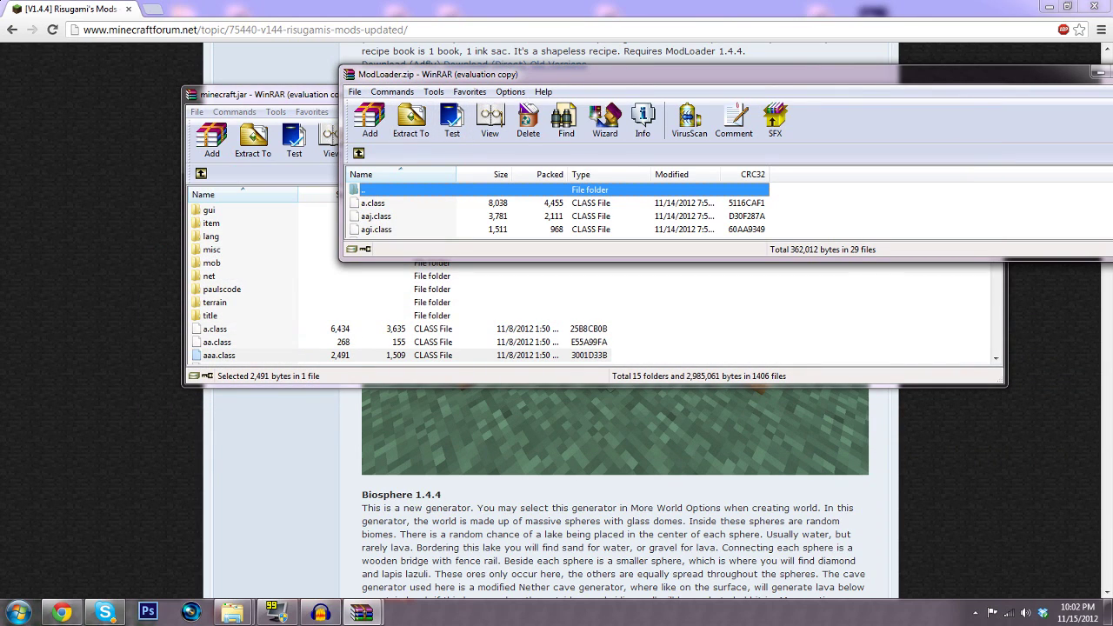
Add all files from ModLoader.zip to minecraft.jar, accepting the default archive parameters
scroll(559, 209, "down", 1)
left_click(377, 203)
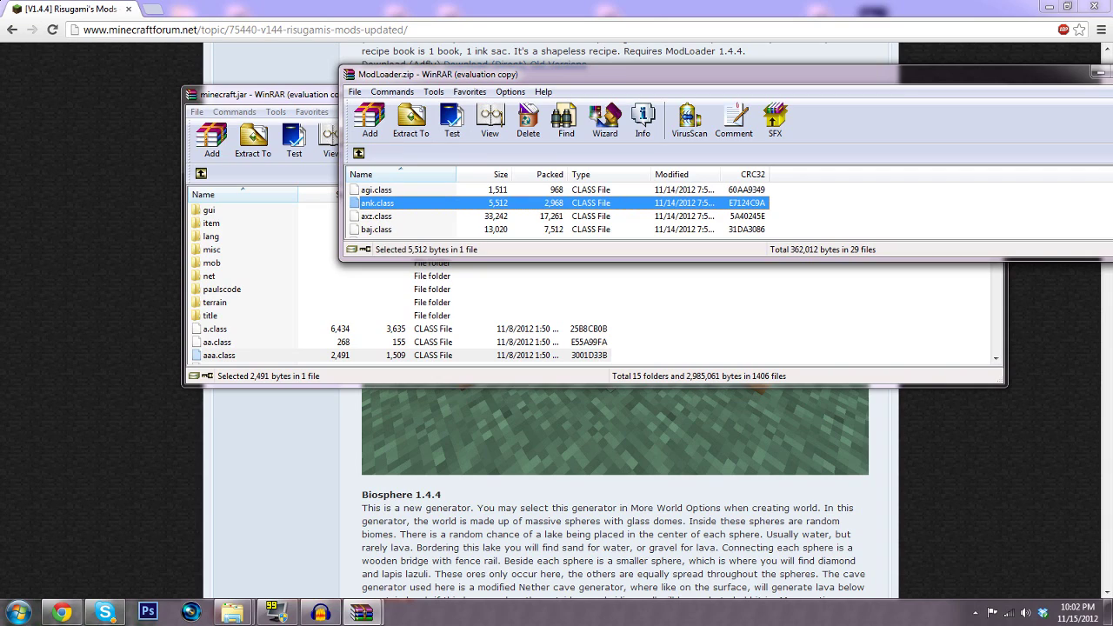
key("ctrl+a")
scroll(557, 209, "down", 7)
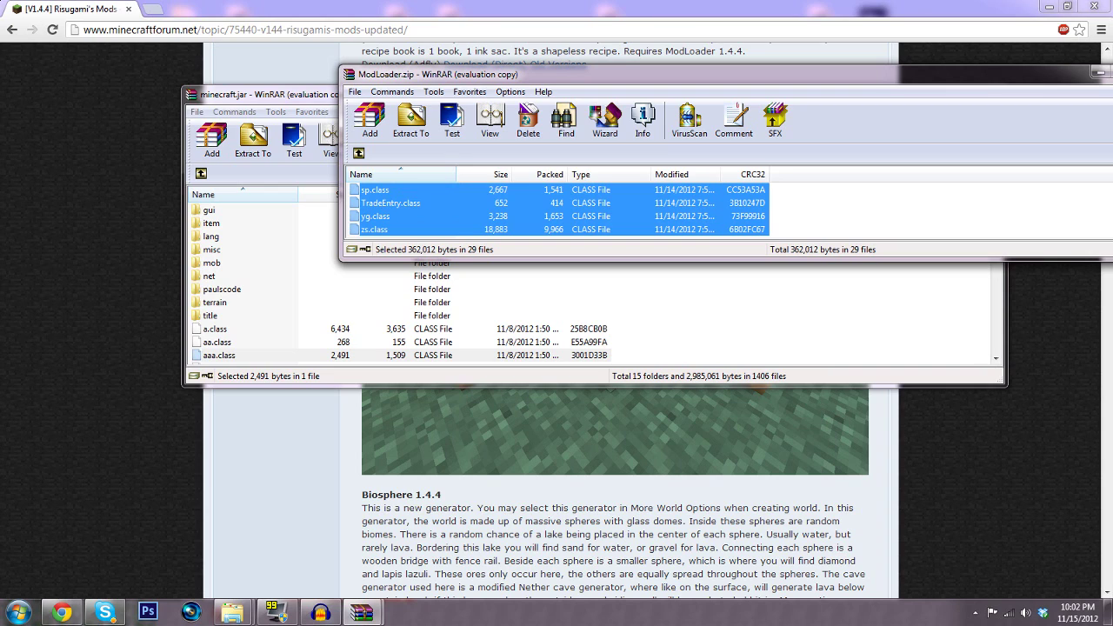
left_click_drag(374, 229, 261, 287)
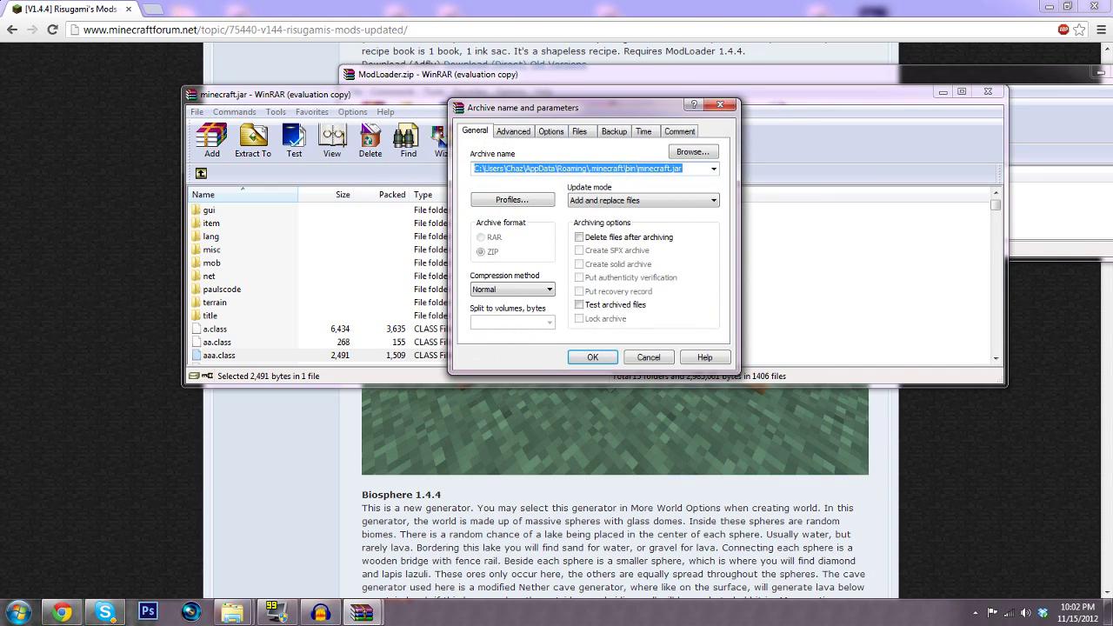
key("Return")
scroll(590, 283, "up", 3)
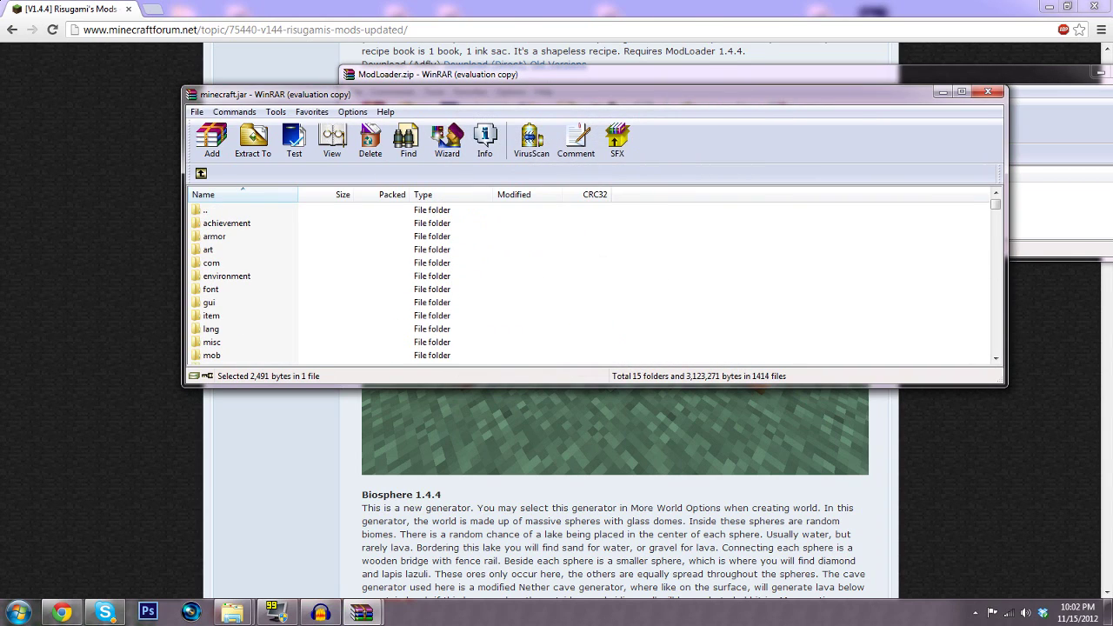
Close the minecraft.jar and ModLoader.zip archives and minimize the browser and folder windows to reach the desktop
left_click(987, 91)
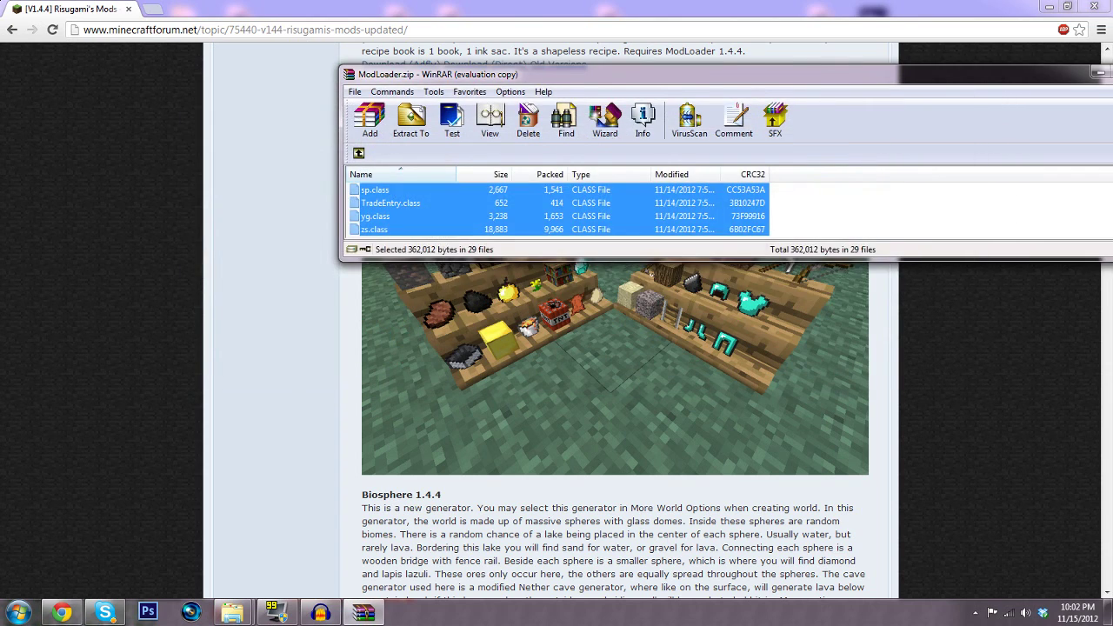
left_click_drag(992, 75, 753, 107)
left_click(904, 104)
key("alt+F4")
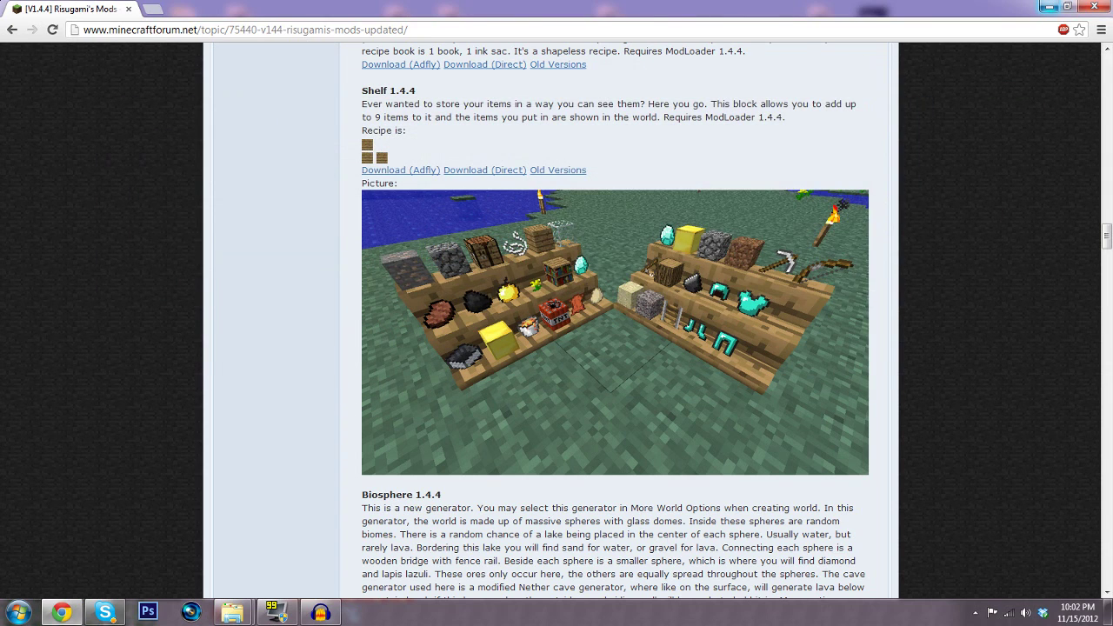
left_click(1050, 7)
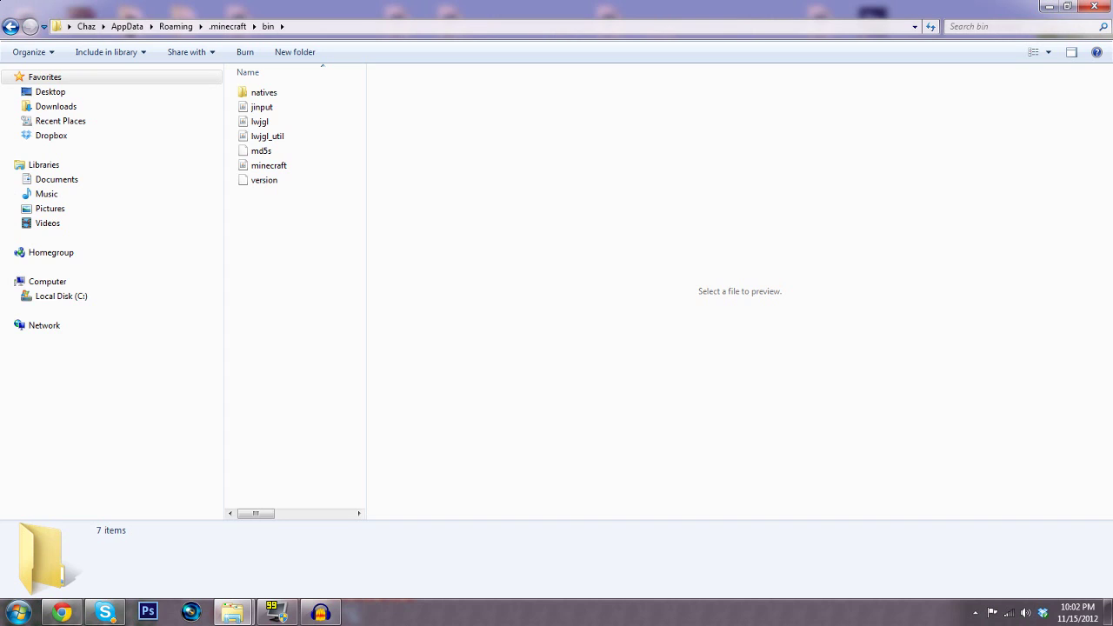
left_click(1050, 6)
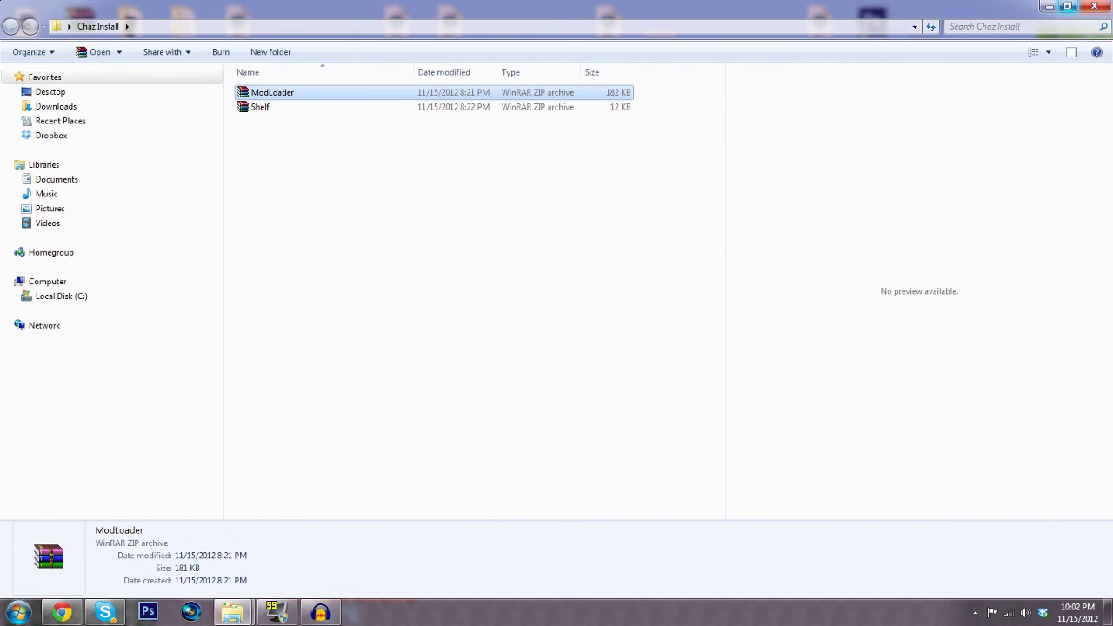
left_click(1050, 6)
Launch Minecraft from the desktop, allow it to run, and log in with the remembered credentials
double_click(26, 546)
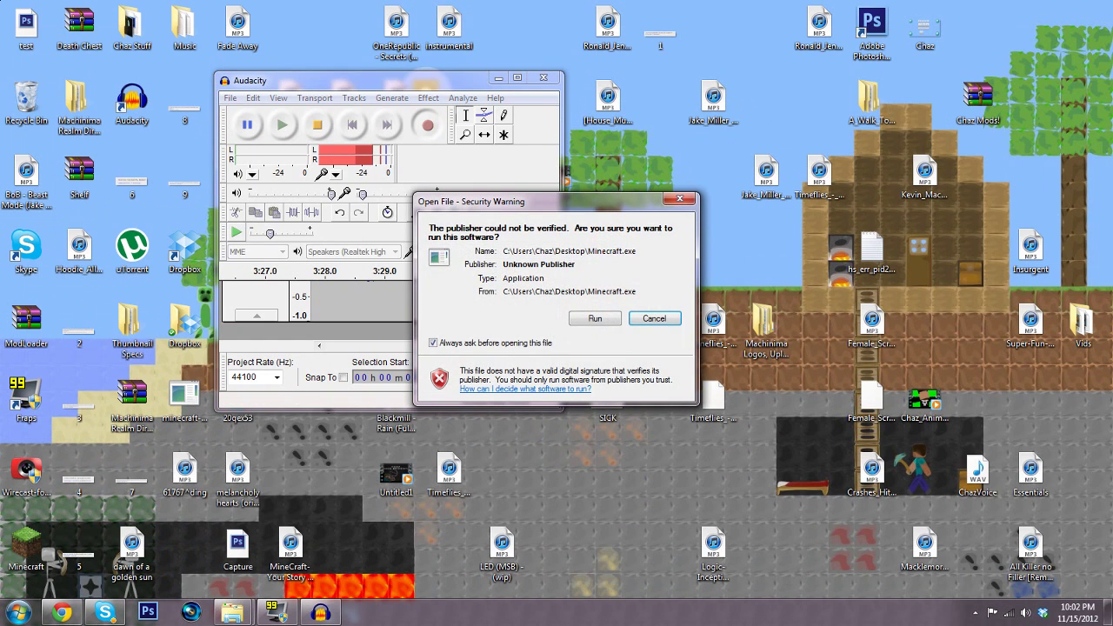
left_click(595, 318)
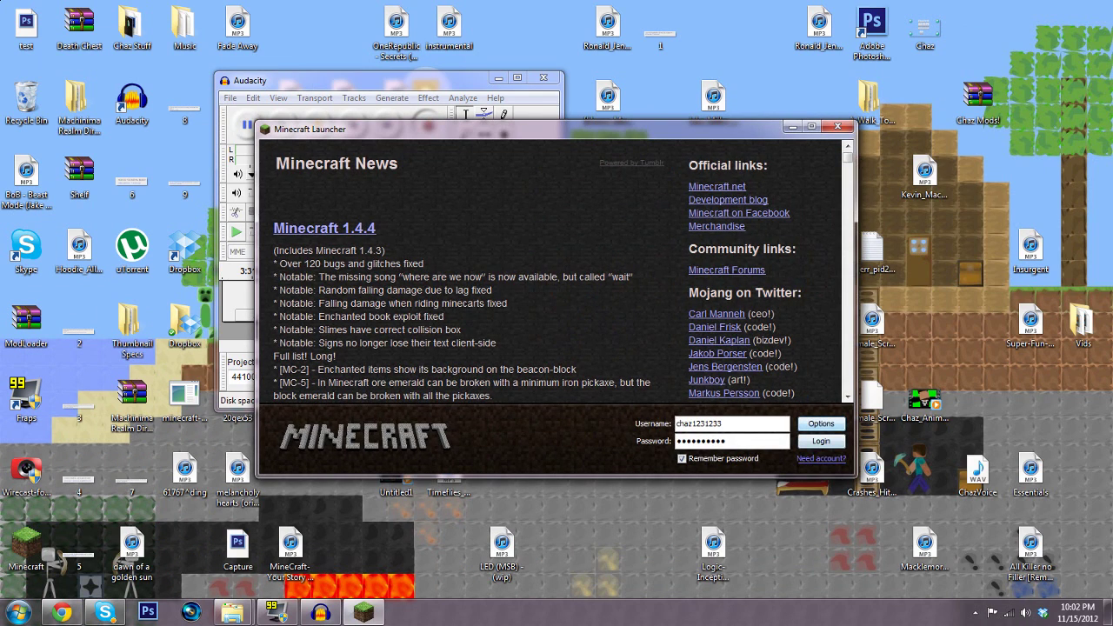
left_click(820, 442)
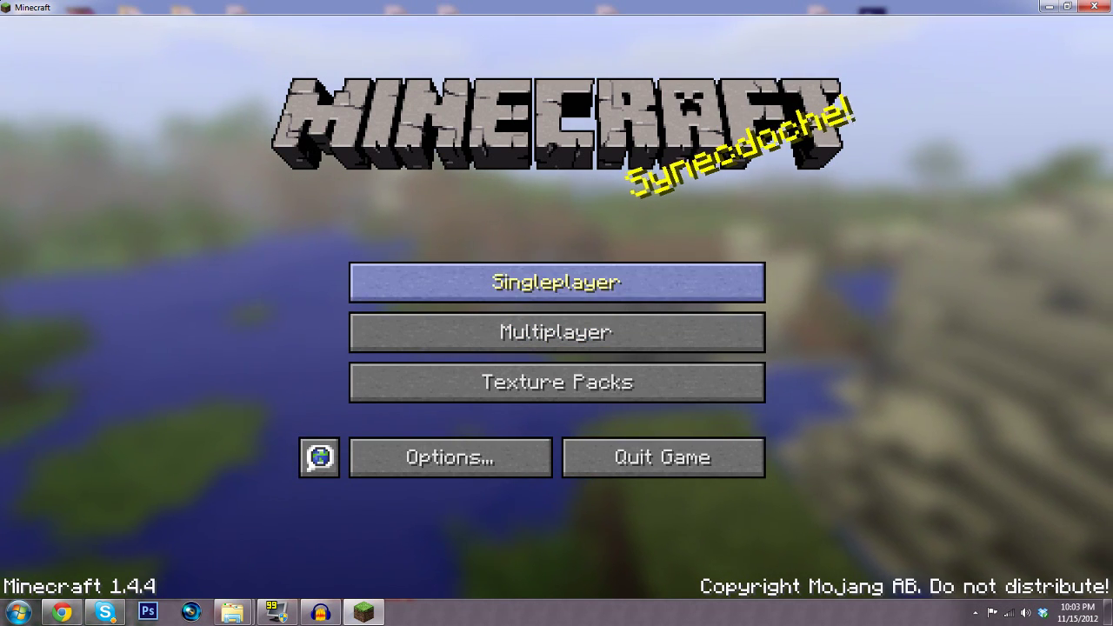
Load the first saved singleplayer world
left_click(557, 281)
left_click(556, 161)
left_click(556, 161)
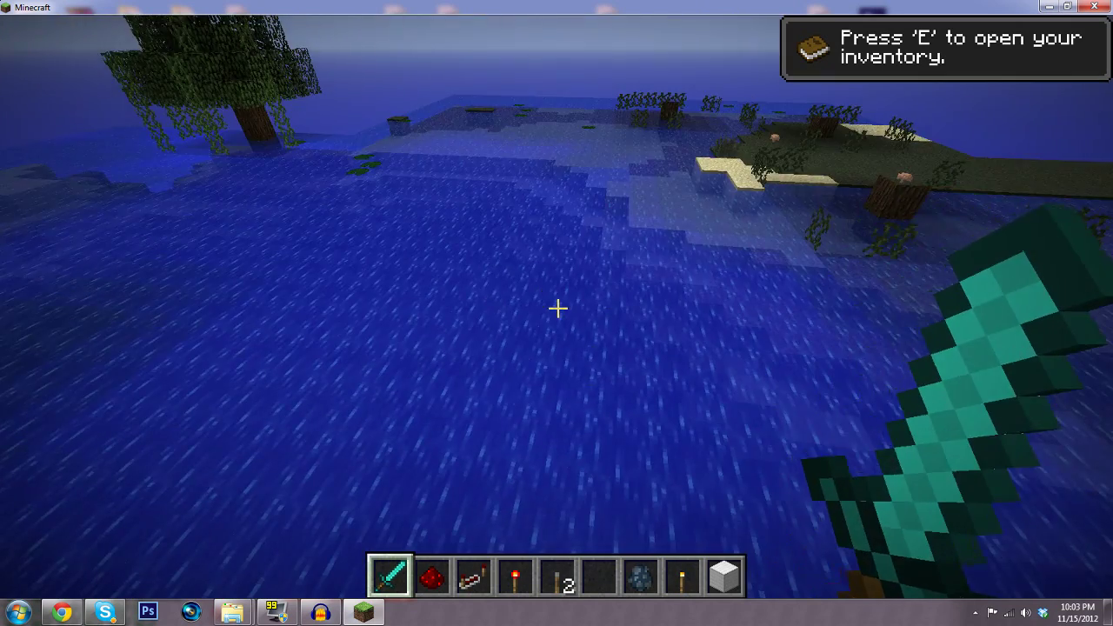
Search the creative inventory items for "she"
key("e")
left_click(731, 139)
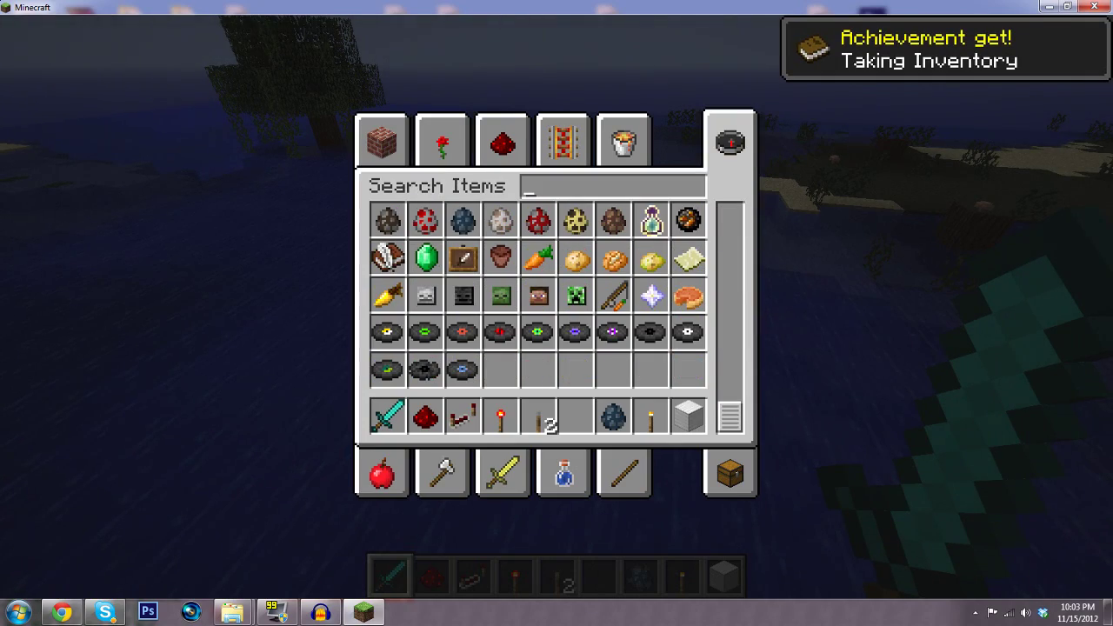
type("she")
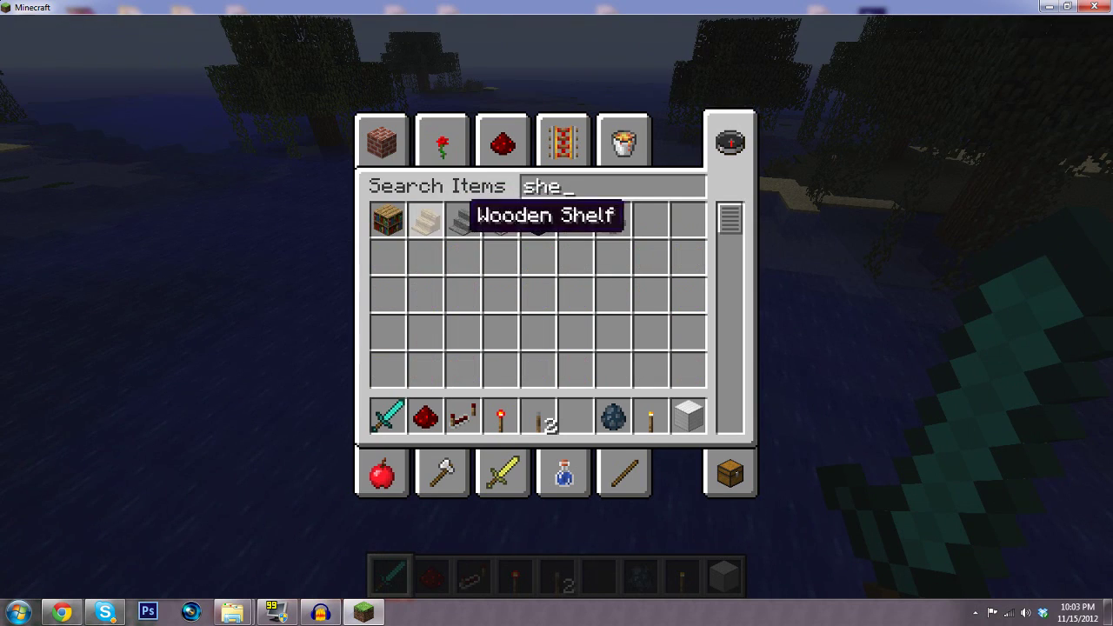
Put the wooden, stone, brick and black shelves into hotbar slots four to seven and close the inventory
left_click(435, 223)
left_click(501, 416)
left_click(501, 370)
left_click(463, 222)
left_click(539, 415)
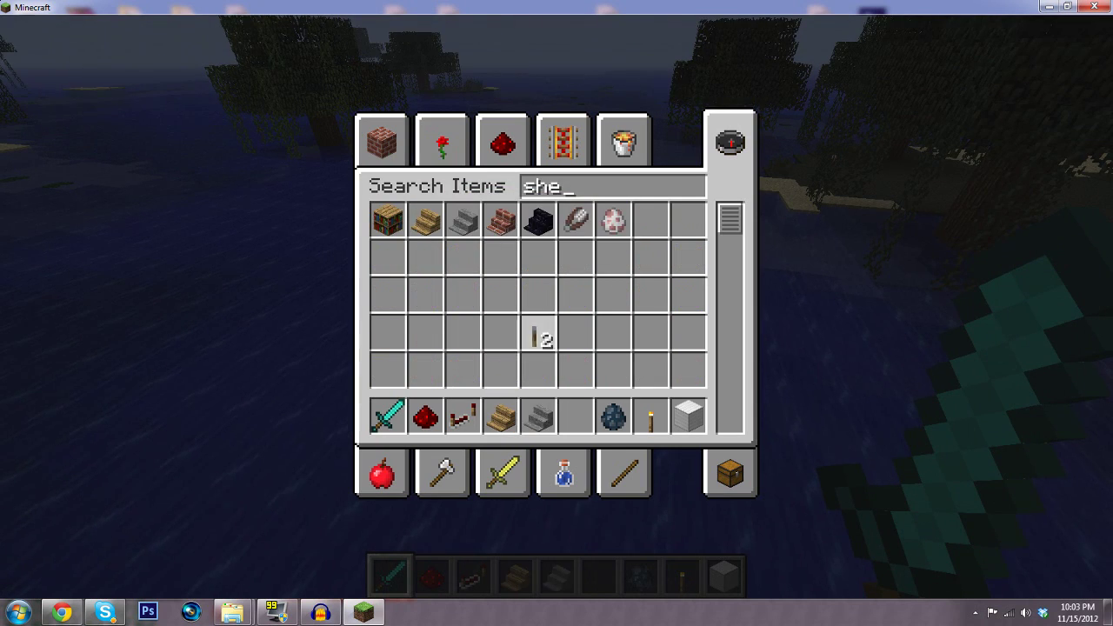
left_click(540, 337)
left_click(501, 223)
left_click(576, 416)
left_click(538, 223)
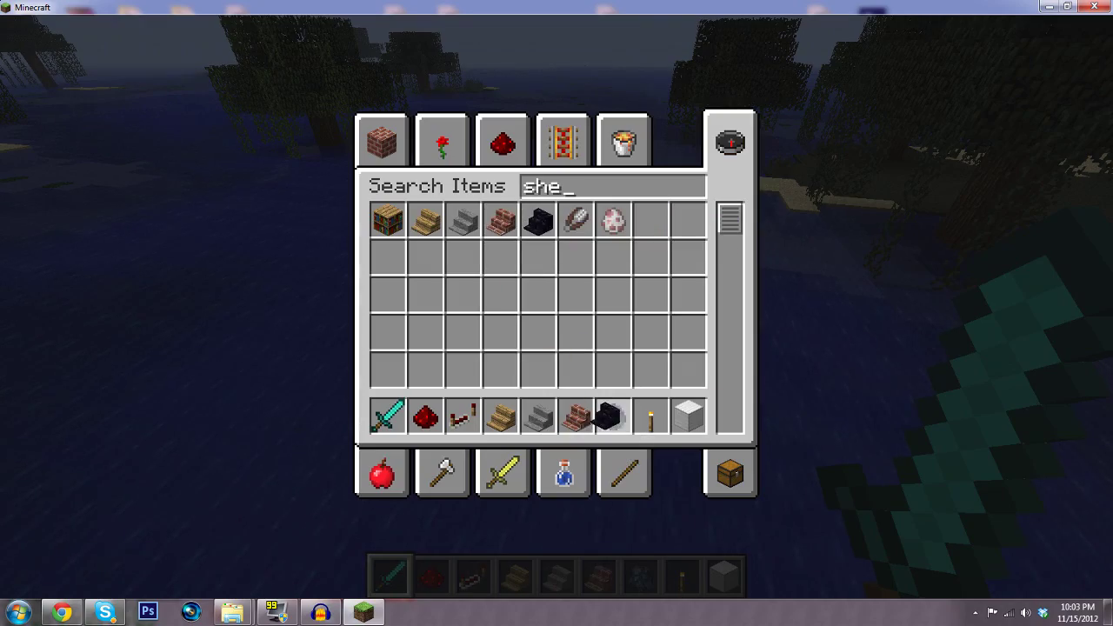
left_click(613, 416)
key("e")
Place a Wooden Shelf on the sand at the edge of the nearby island
key("4")
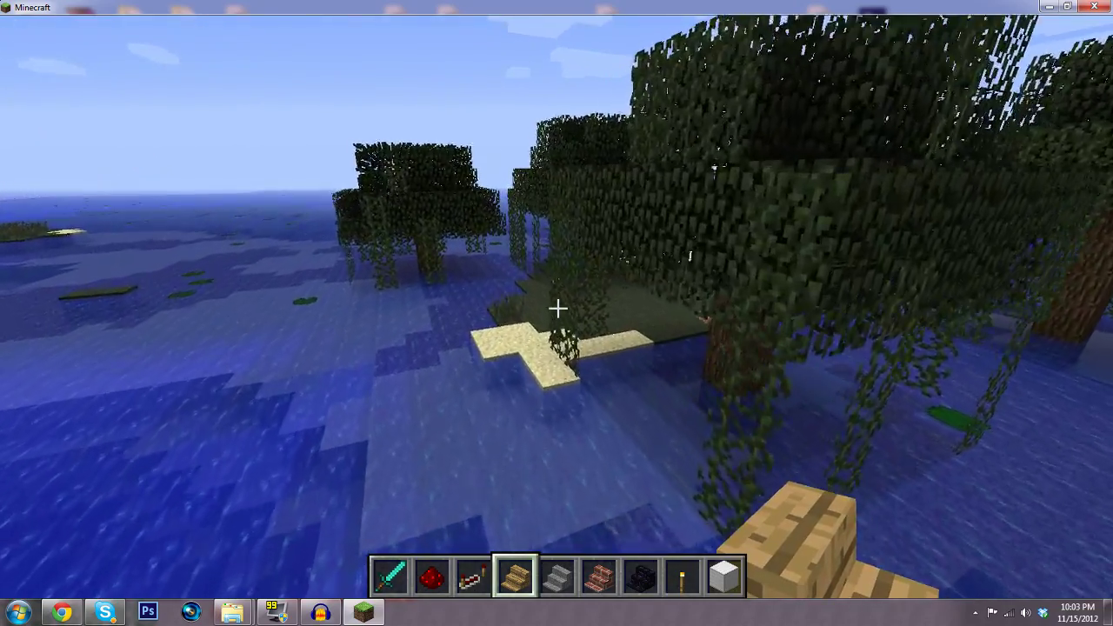
key("w")
right_click(556, 308)
Store redstone, ink sacs and iron ingots in the placed wooden shelf's slots and close it
key("2")
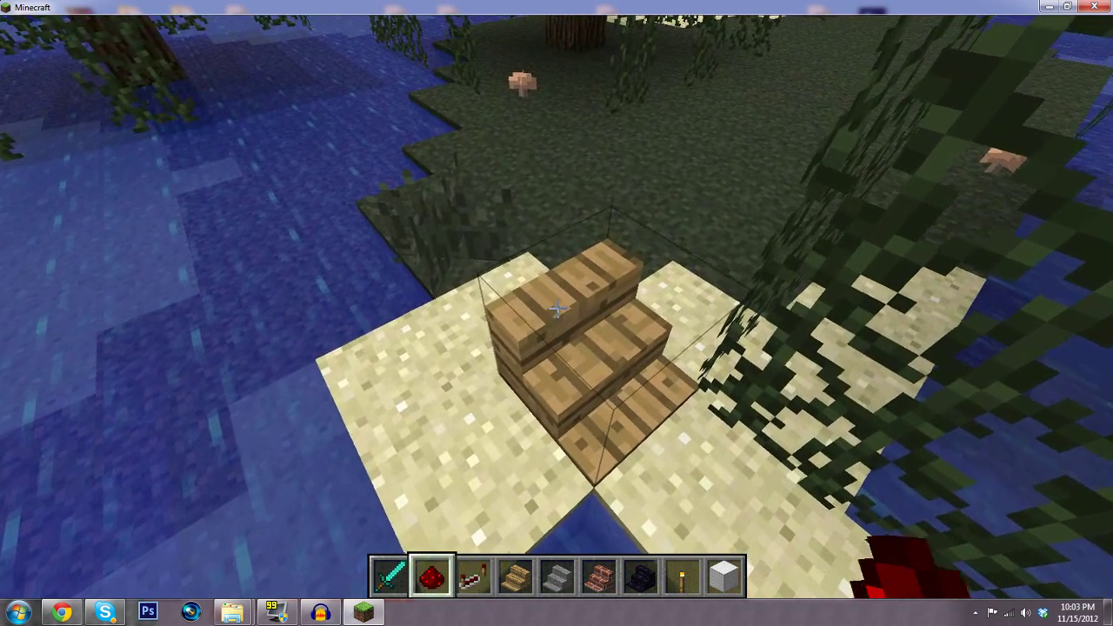
right_click(557, 309)
left_click(444, 447)
left_click(519, 225)
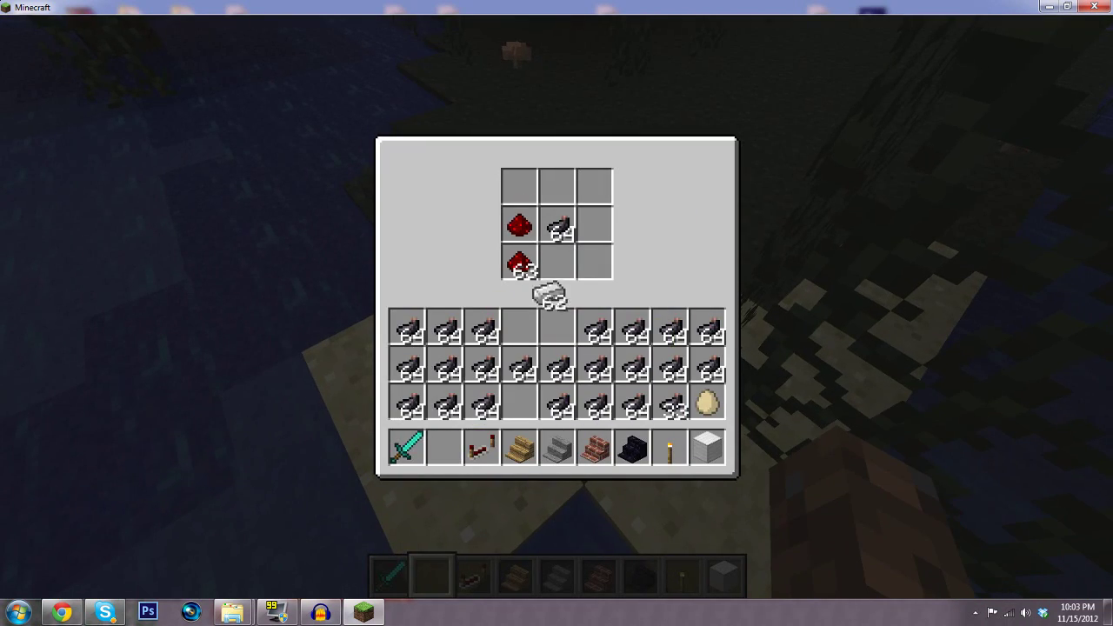
key("e")
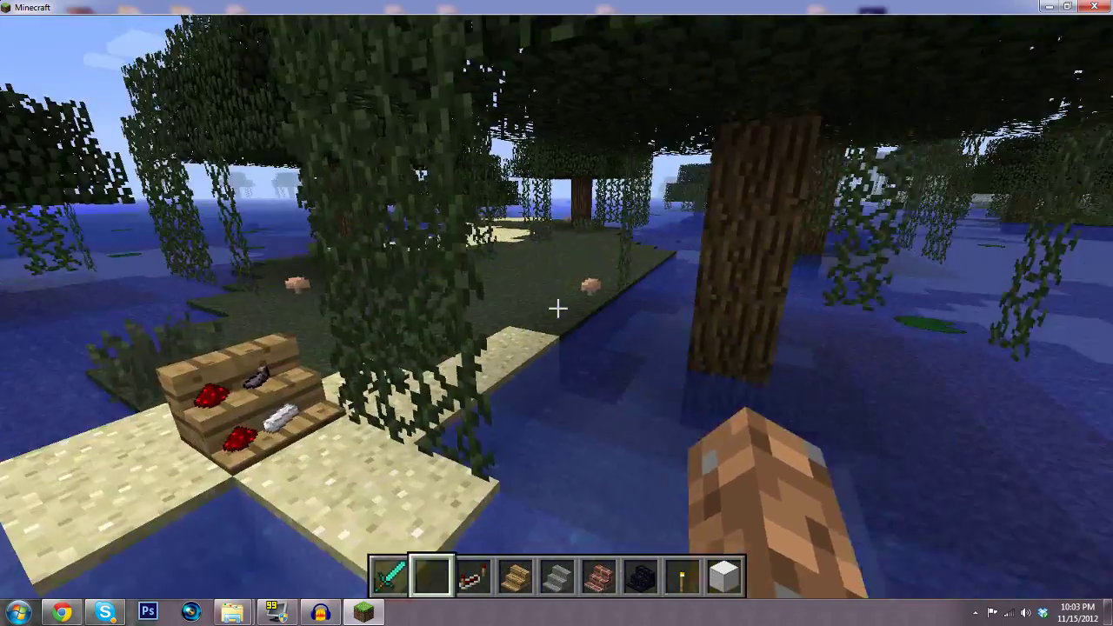
Fly away from the placed shelf and explore the surrounding swamp's islands, trees and shoreline from the air and near the ground
key("w")
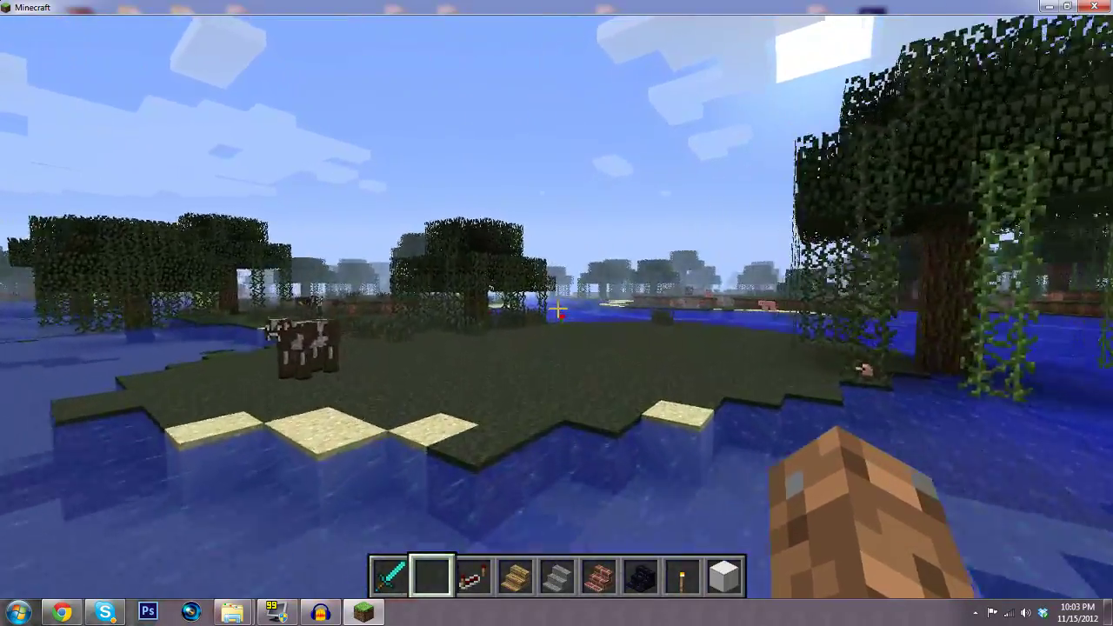
key("w")
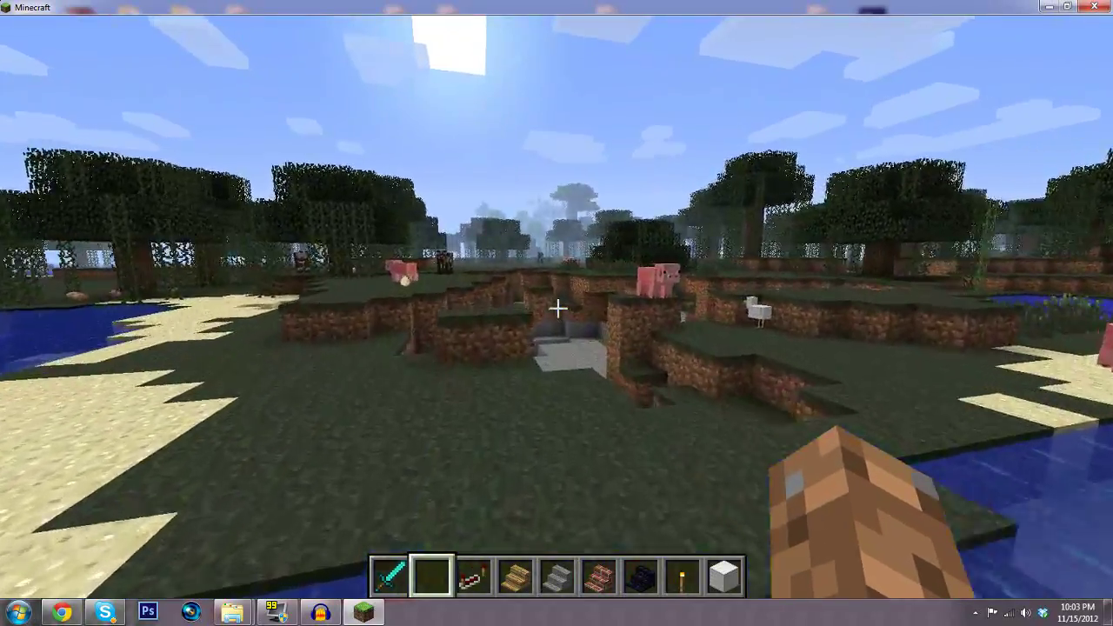
key("w")
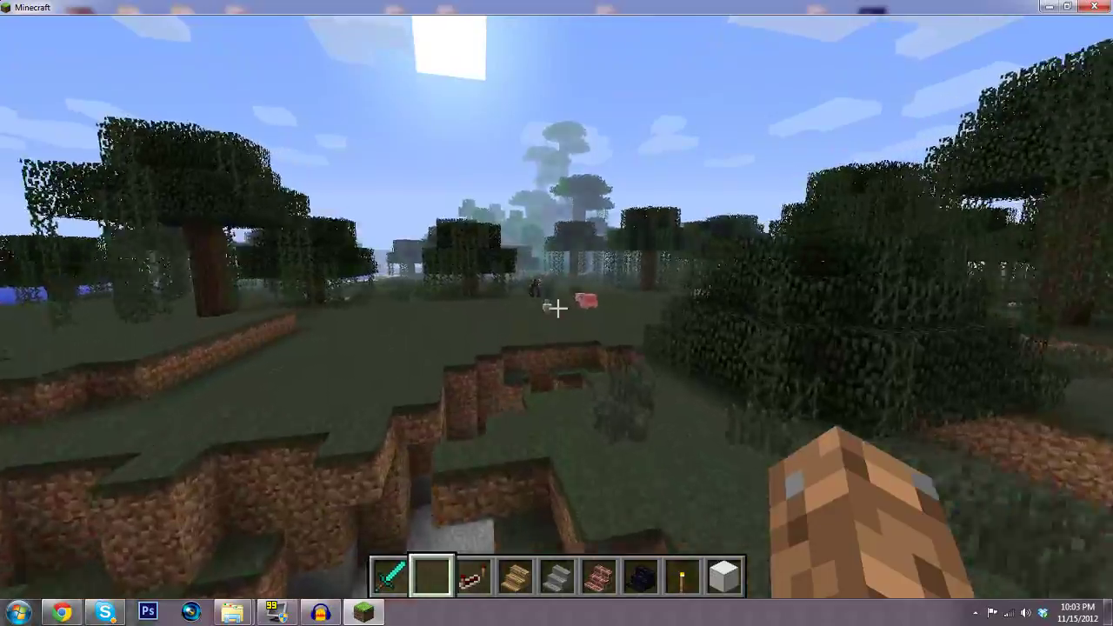
key("w")
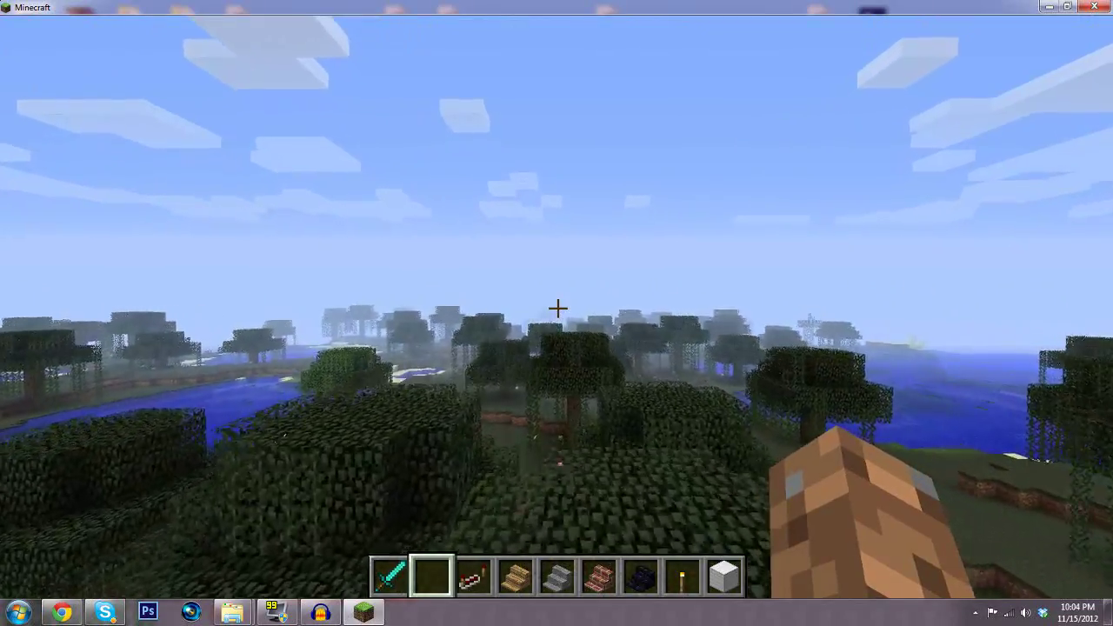
key("w")
key("w")
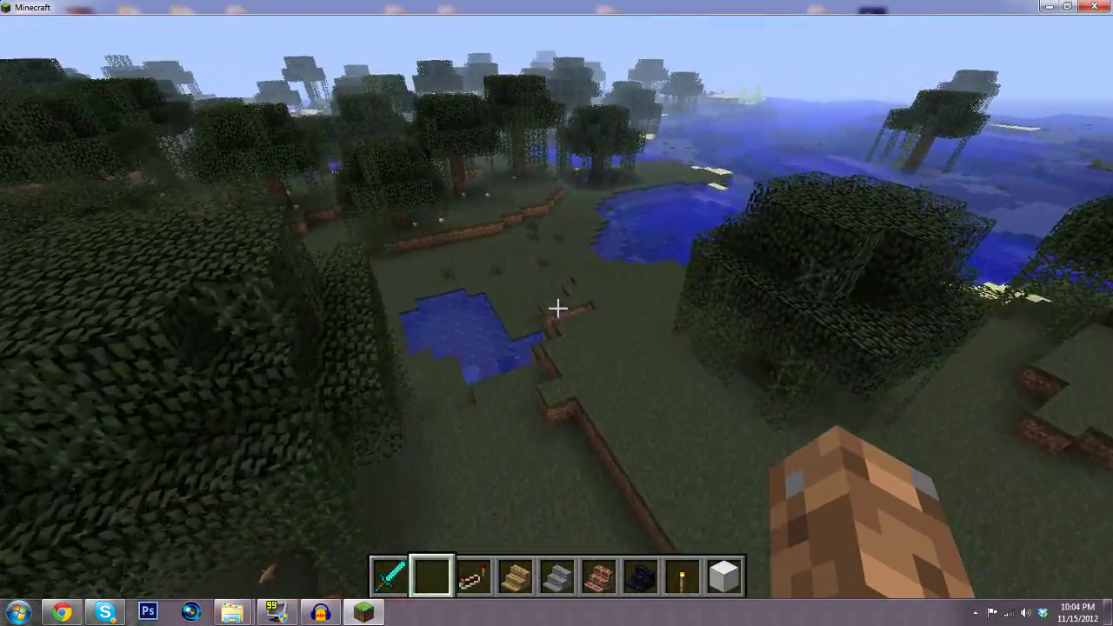
key("w")
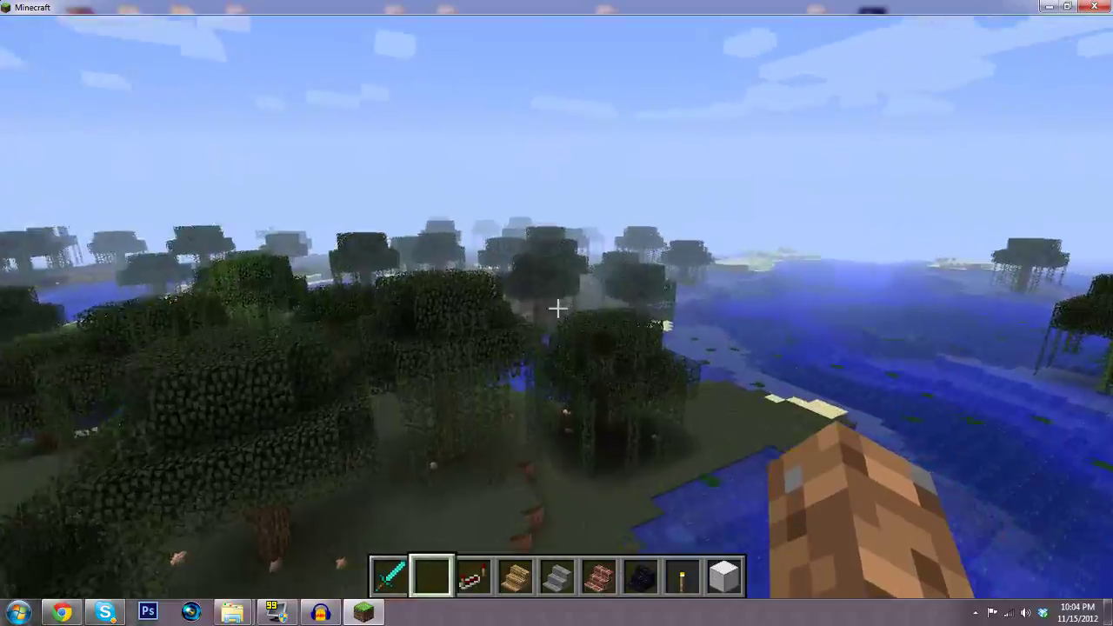
key("shift")
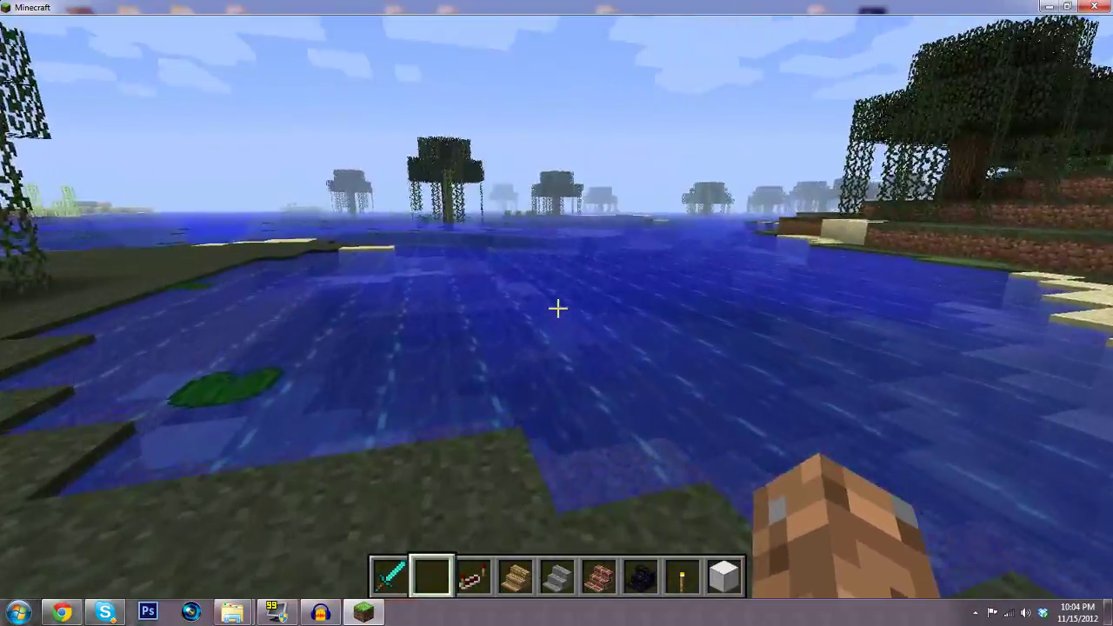
mouse_move(558, 308)
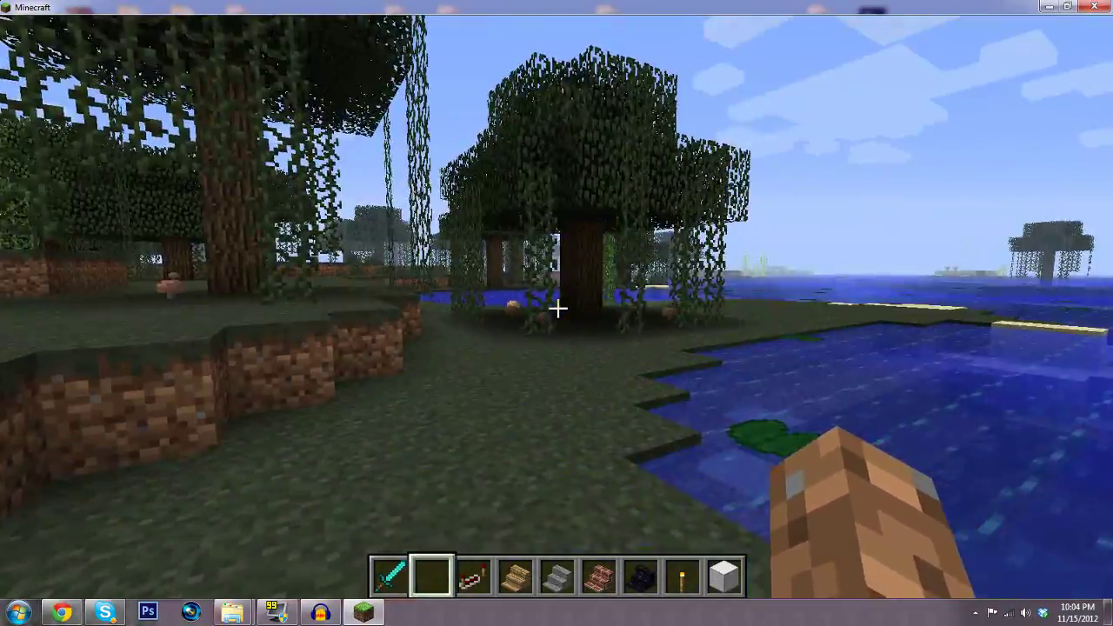
key("w")
key("w")
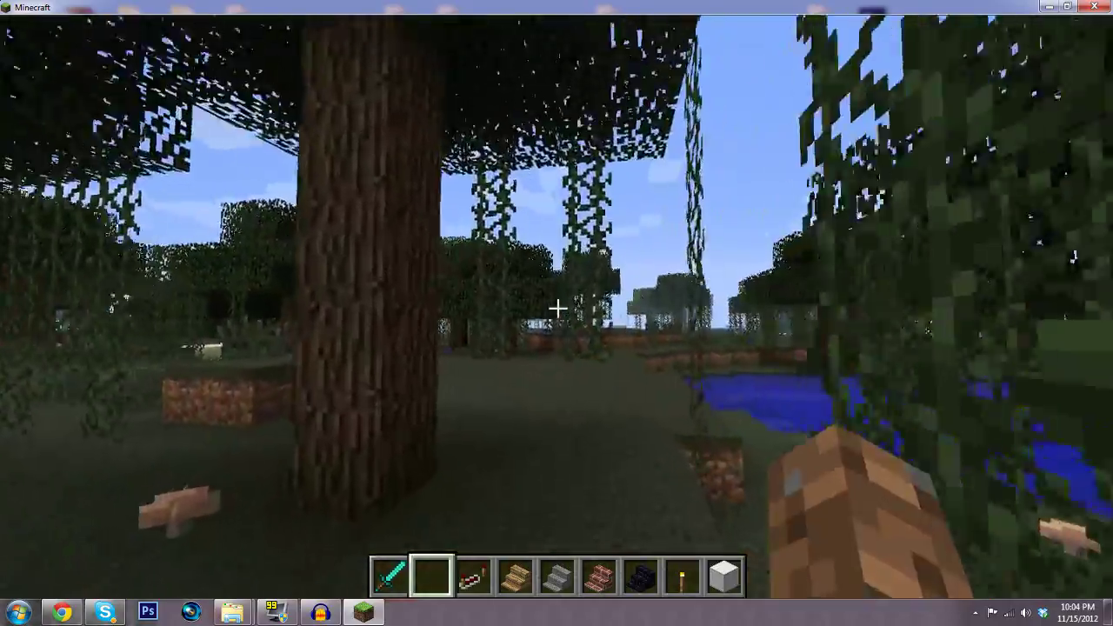
key("w")
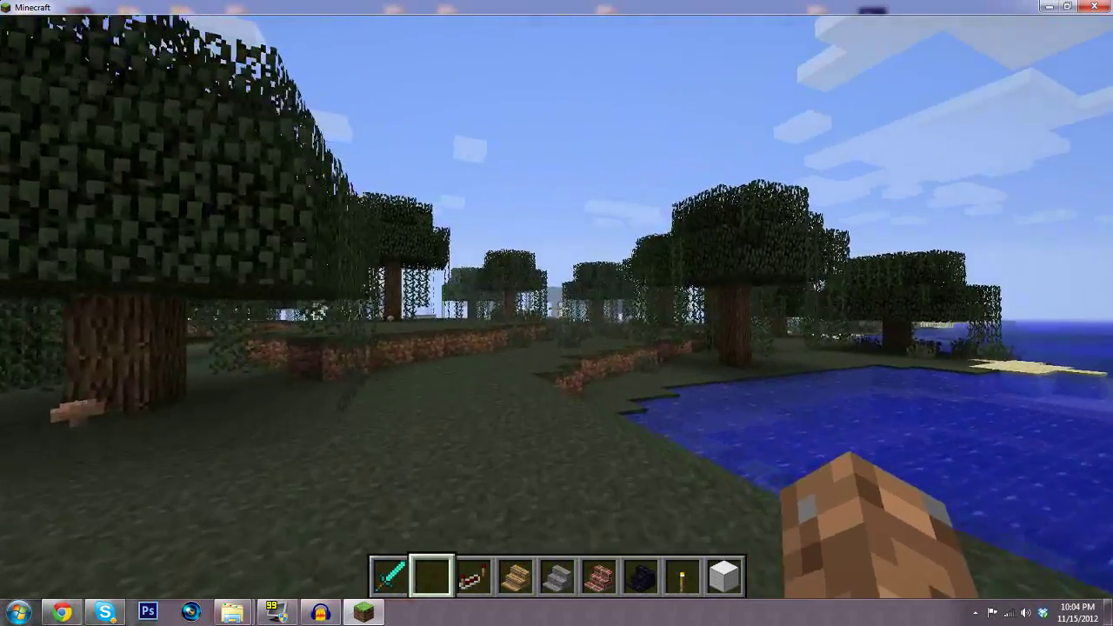